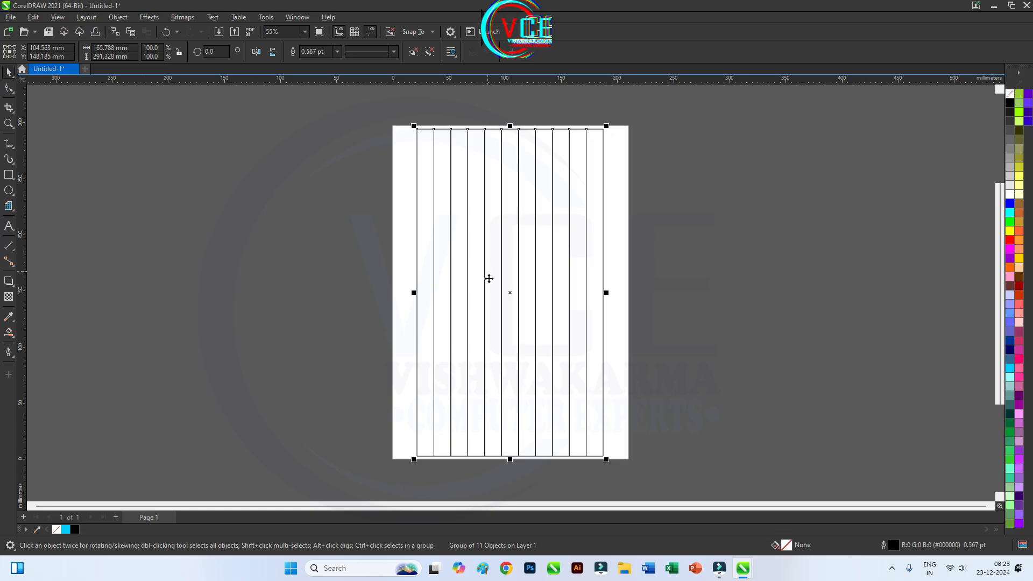
- Rotate two copies of the vertical line grid about its centre, 45 degrees each way, keeping the original grid
click(509, 295)
drag(609, 129, 479, 139)
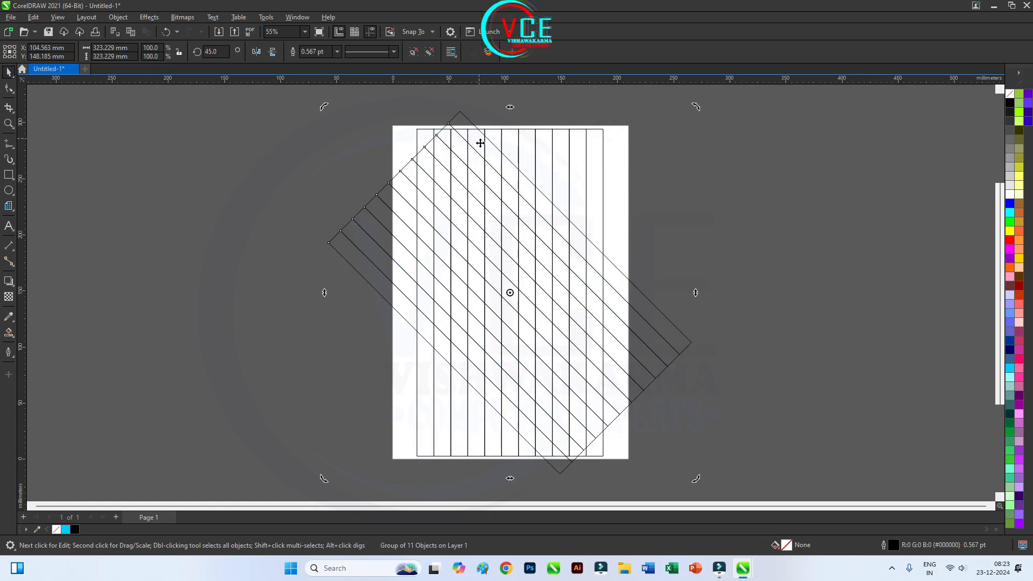
drag(698, 110, 707, 462)
click(765, 303)
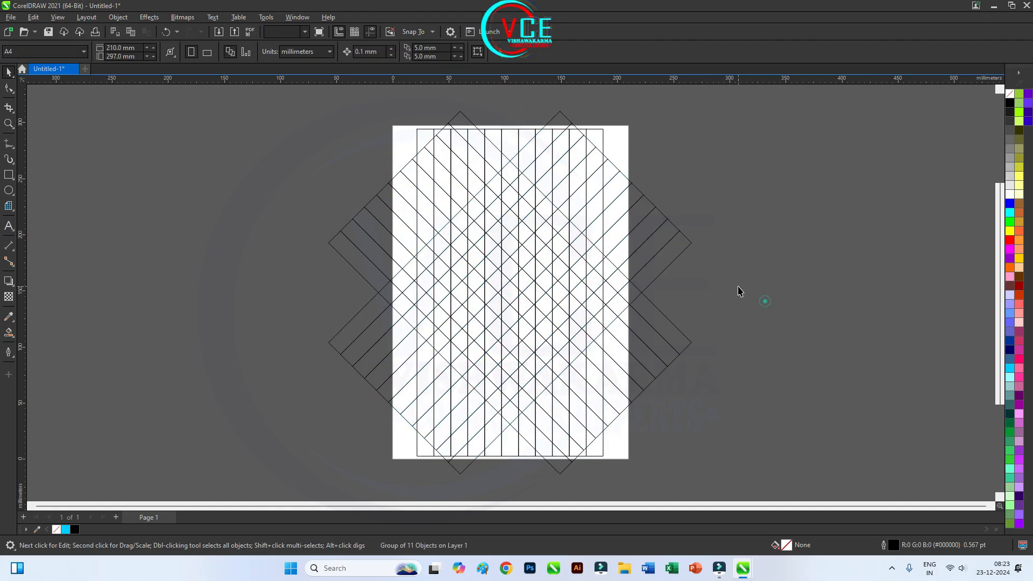
- Group the vertical grid and the two diagonal grids into one object
scroll(479, 386, up, 1)
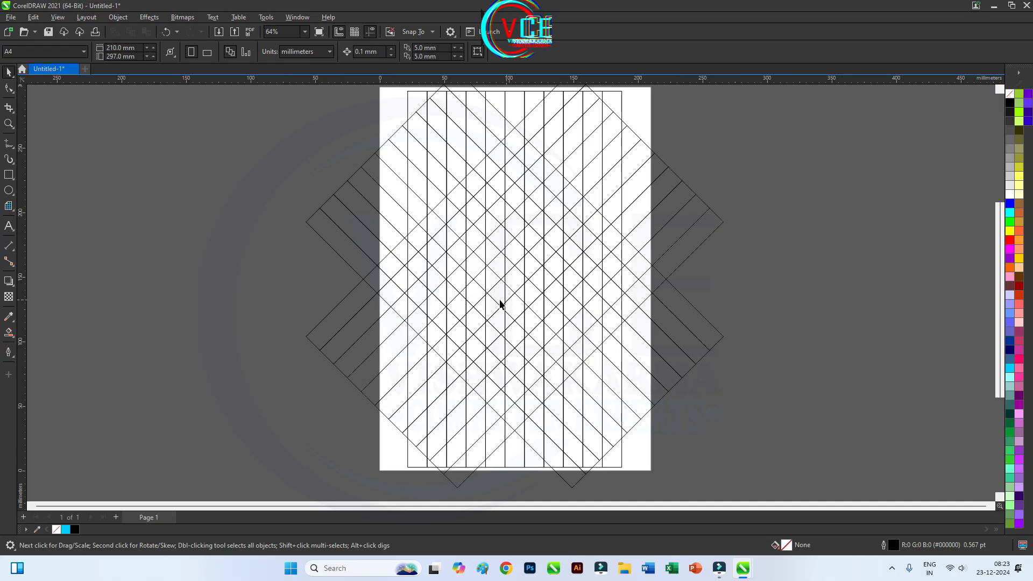
scroll(474, 299, down, 2)
drag(333, 131, 697, 477)
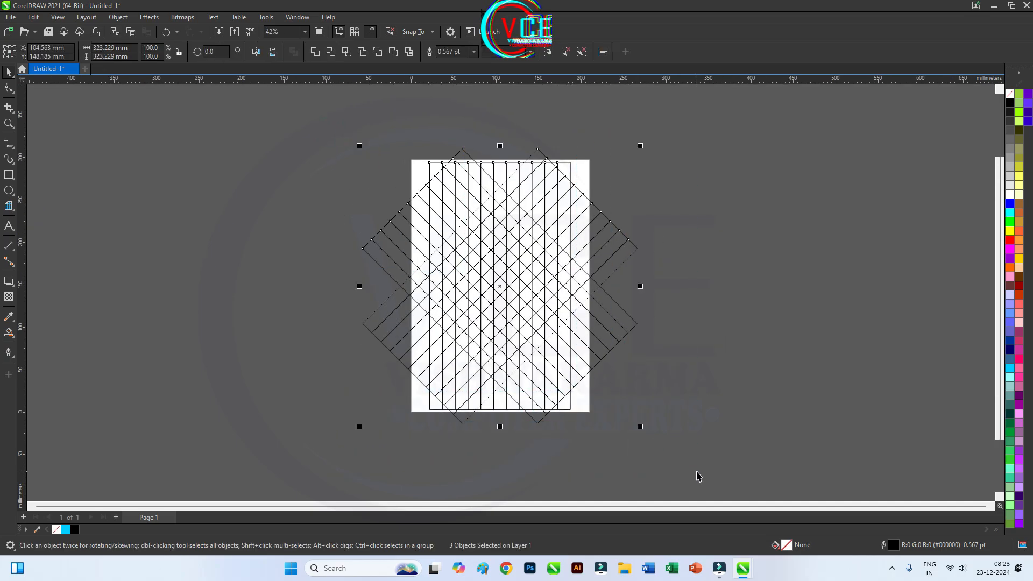
key(ctrl+g)
scroll(520, 298, up, 3)
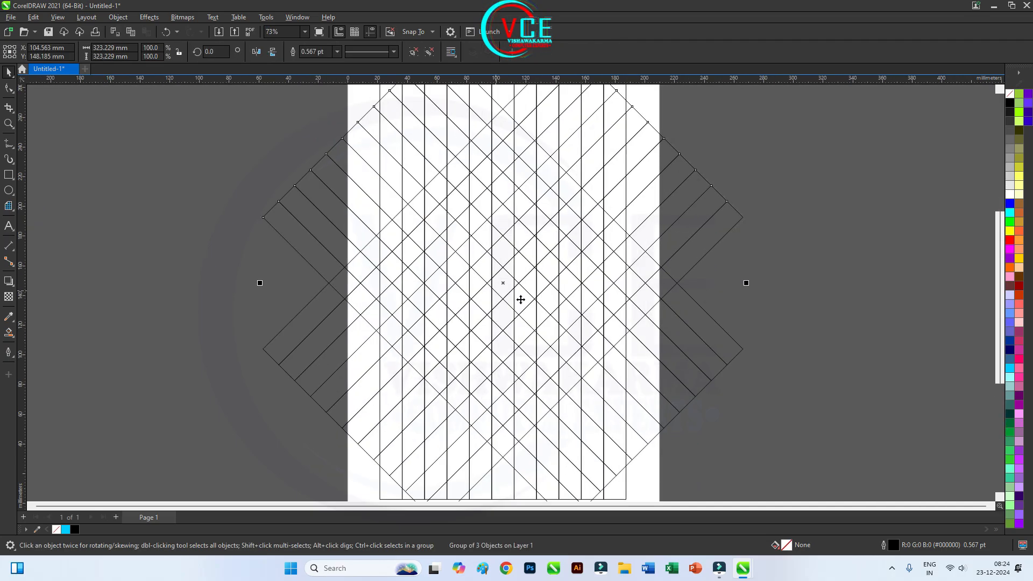
click(8, 143)
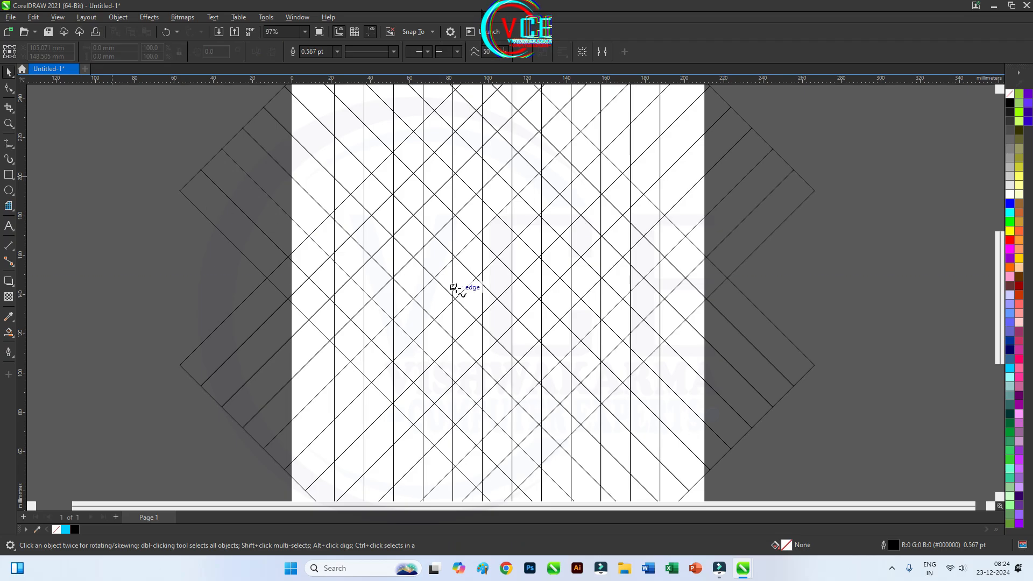
click(8, 72)
scroll(195, 230, down, 3)
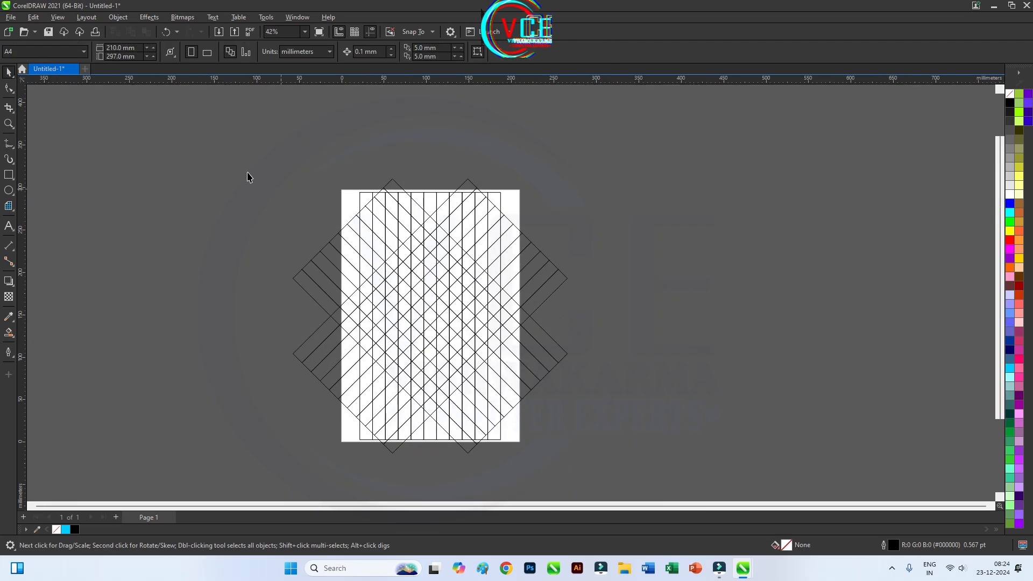
drag(213, 130, 645, 477)
scroll(392, 387, up, 3)
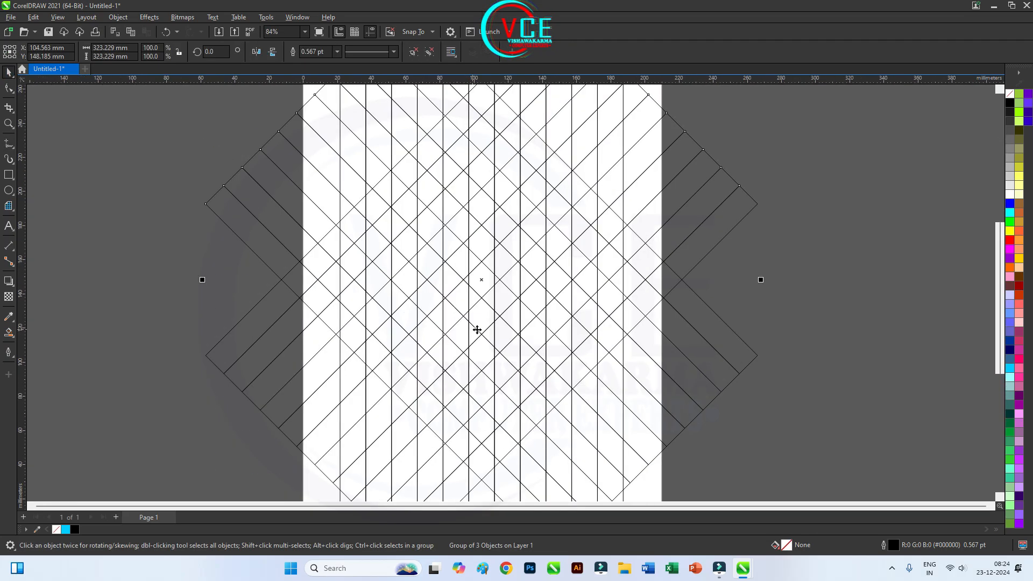
click(904, 356)
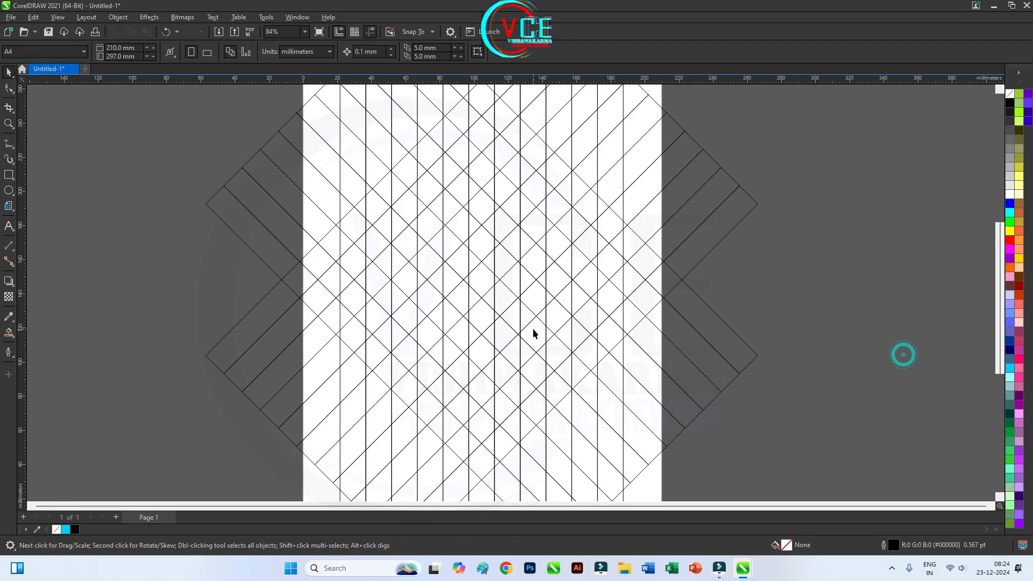
- Draw a small cross at the grid's centre from a horizontal line about 15 mm long and a vertical line about 21 mm long
click(5, 148)
scroll(468, 284, up, 2)
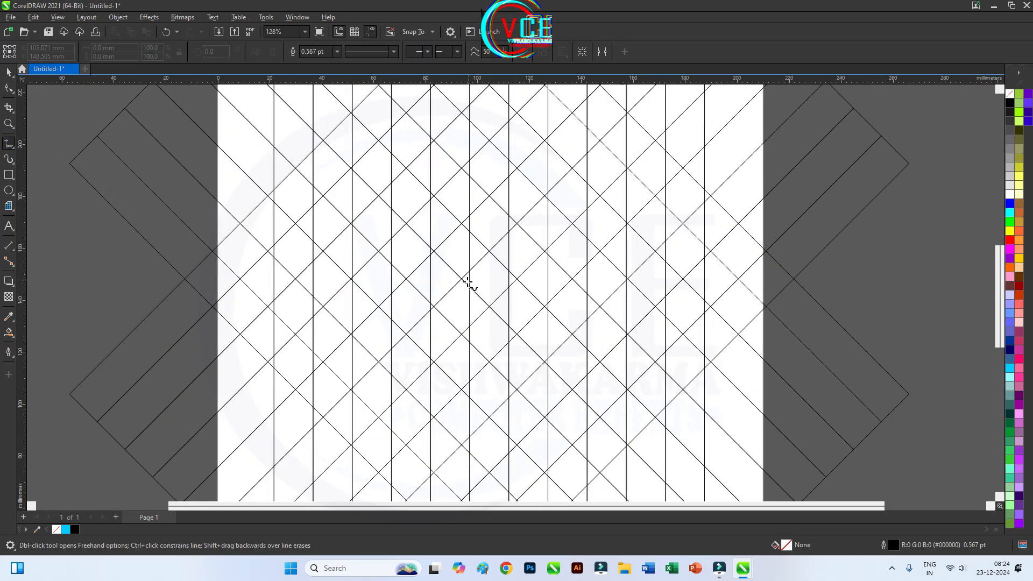
click(469, 279)
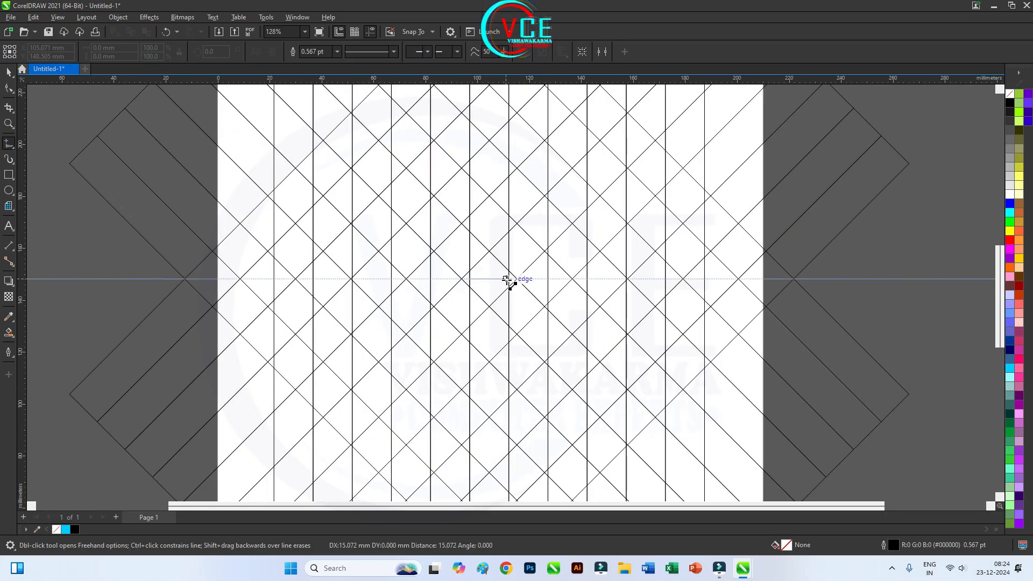
click(511, 279)
click(489, 278)
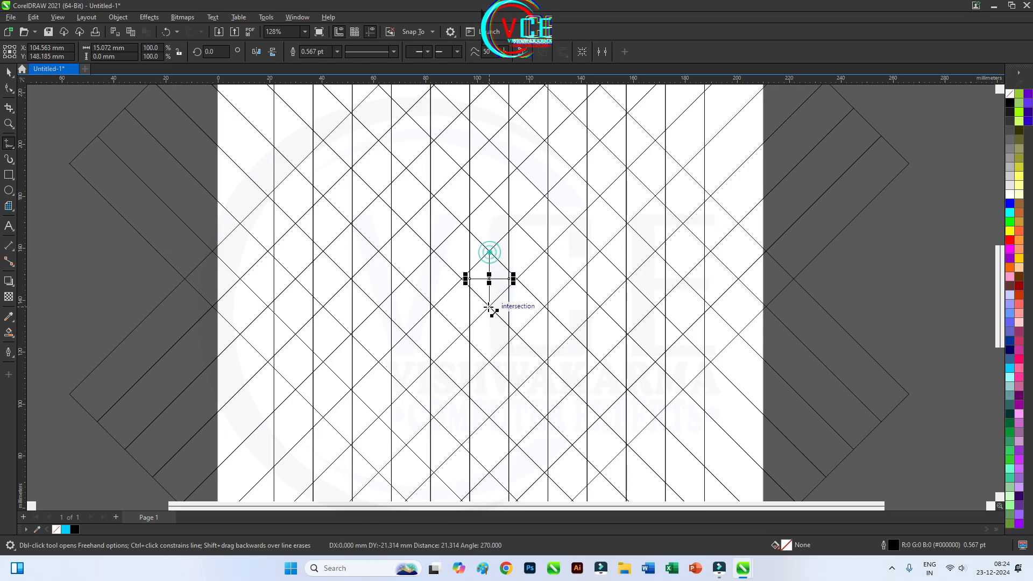
click(490, 308)
scroll(493, 314, down, 2)
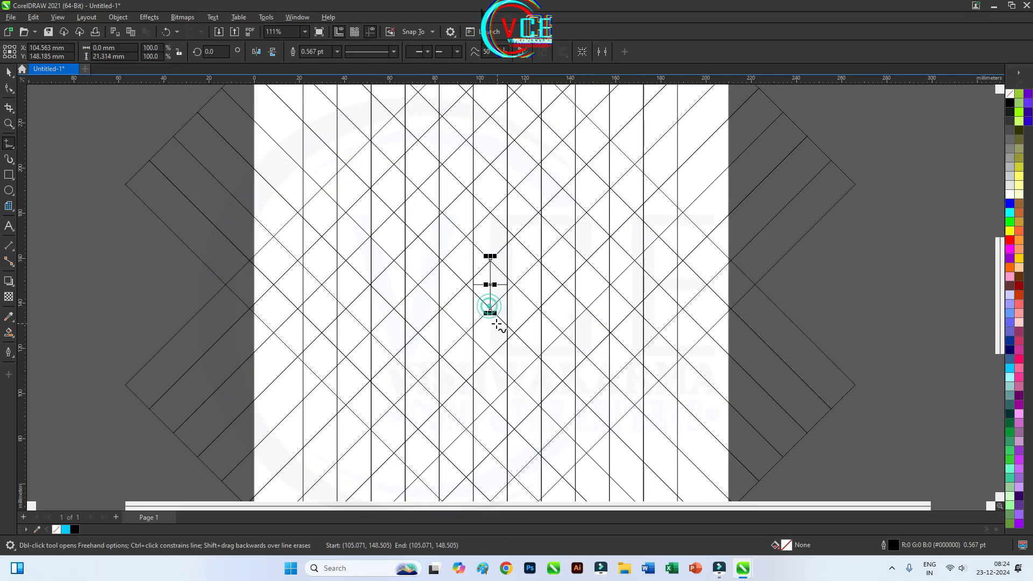
click(9, 74)
click(224, 226)
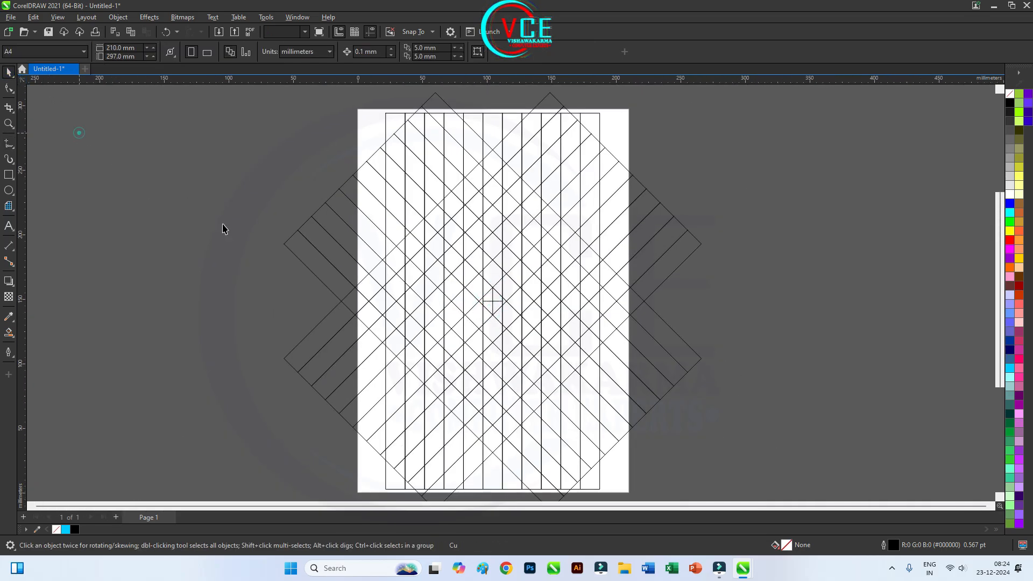
- Draw five concentric circles centred on the cross and matched to the vertical grid lines, the smallest about 45 mm in diameter
scroll(500, 328, up, 2)
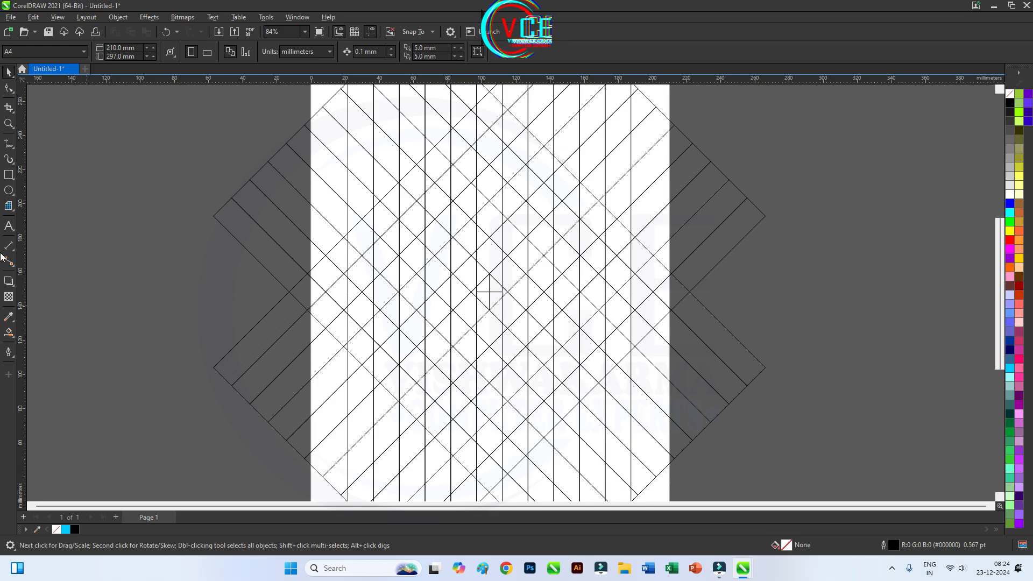
click(8, 194)
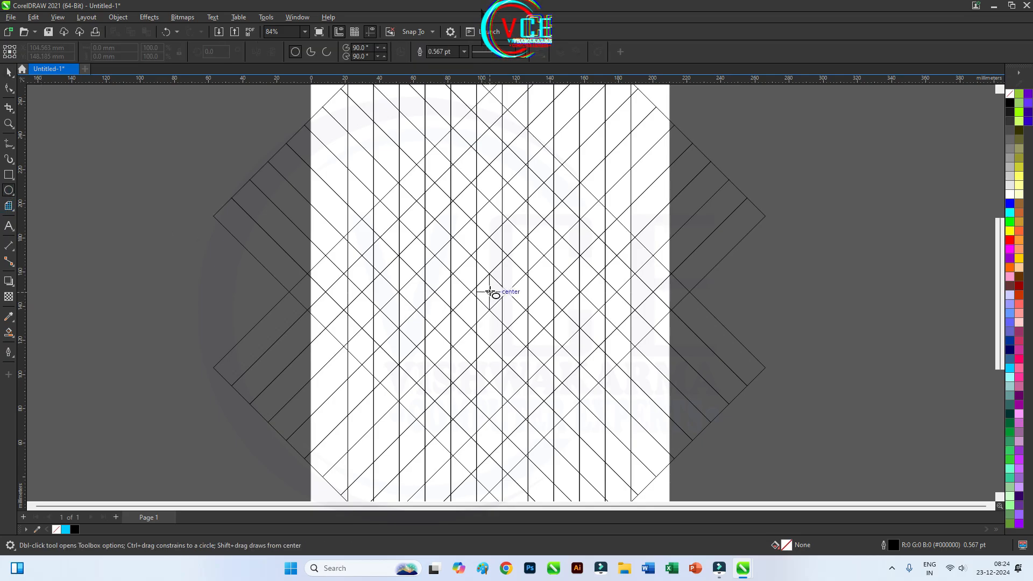
drag(490, 292, 531, 350)
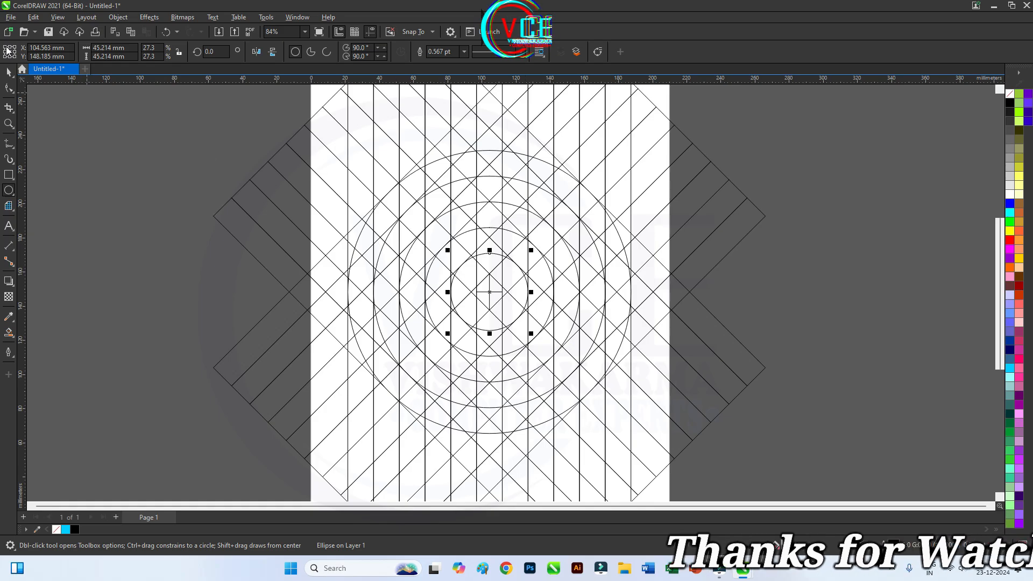
click(50, 119)
scroll(402, 319, down, 1)
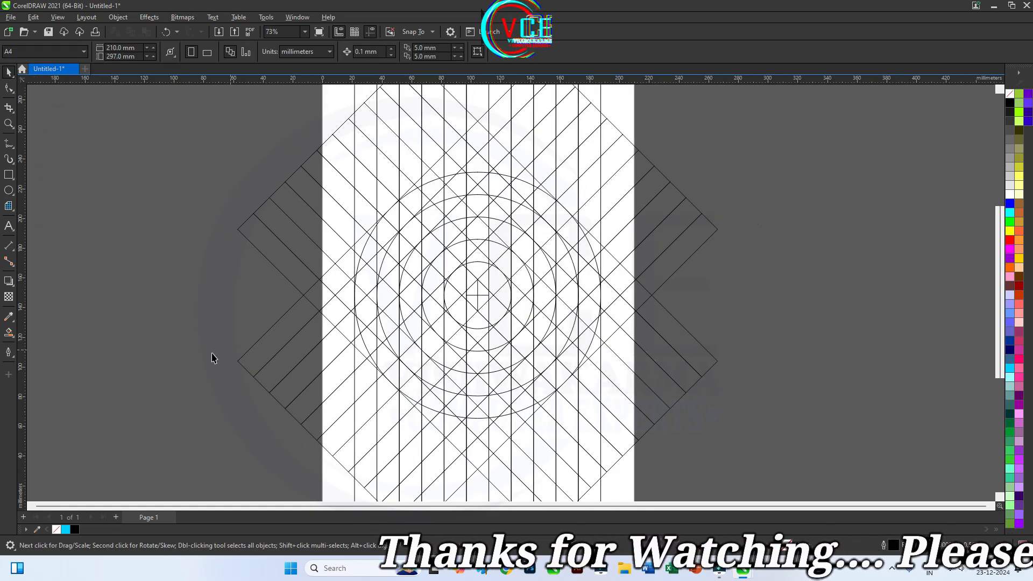
- Smart-fill the lower regions of the vertical strip just right of centre with cyan, from its slanted bottom to the second-largest circle
click(10, 333)
scroll(504, 447, up, 4)
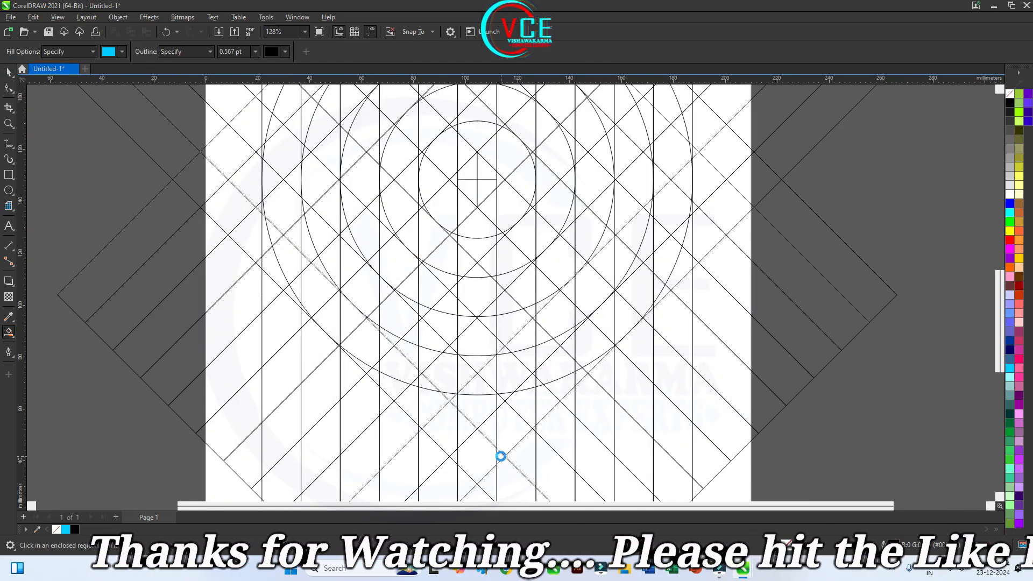
click(501, 455)
click(507, 436)
click(502, 380)
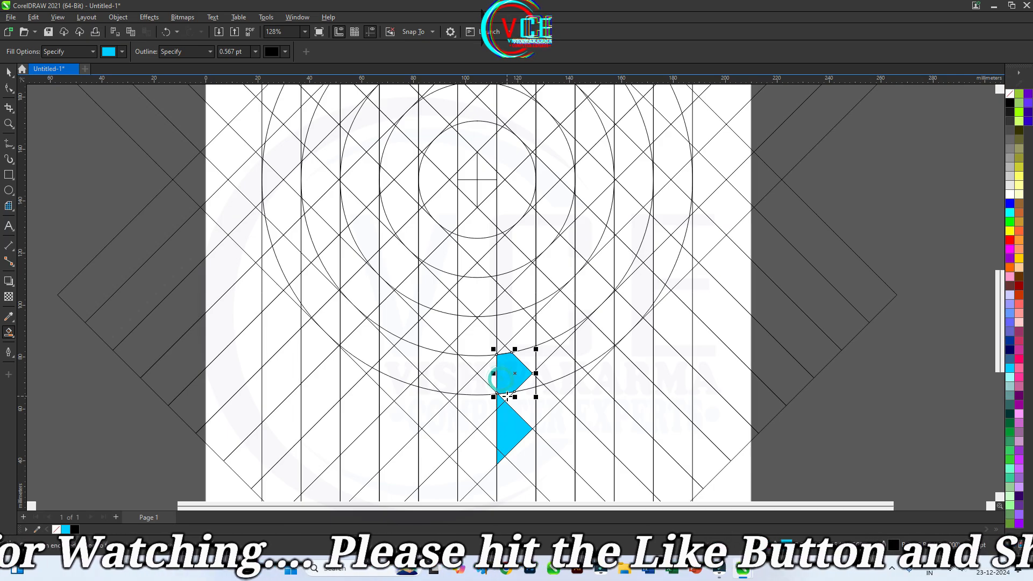
click(507, 397)
click(532, 404)
click(529, 385)
click(524, 358)
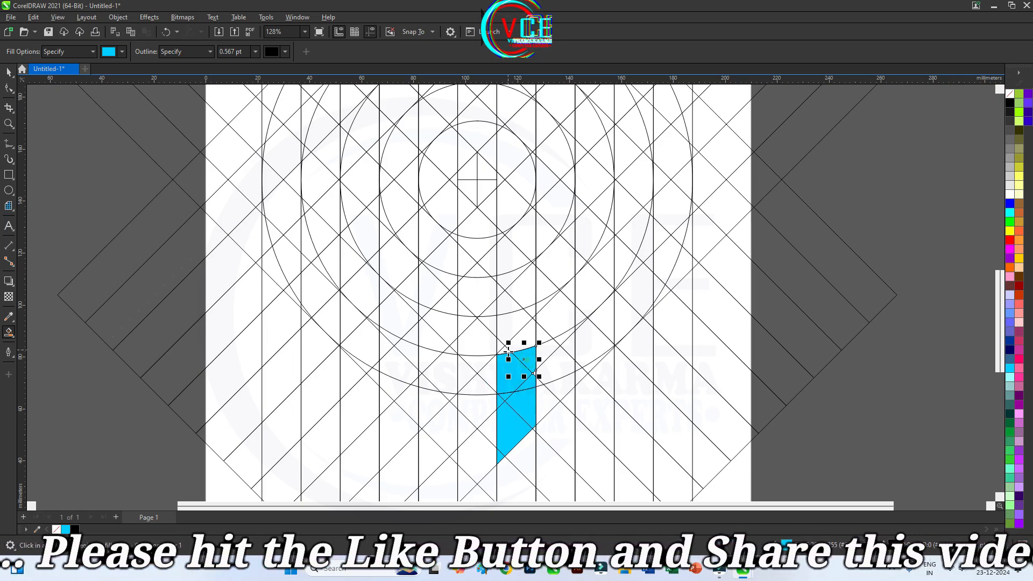
- Extend the cyan fill up the vertical strip to its slanted top, and undo the stray fill in the neighbouring strip
click(503, 347)
click(509, 326)
click(510, 303)
click(538, 291)
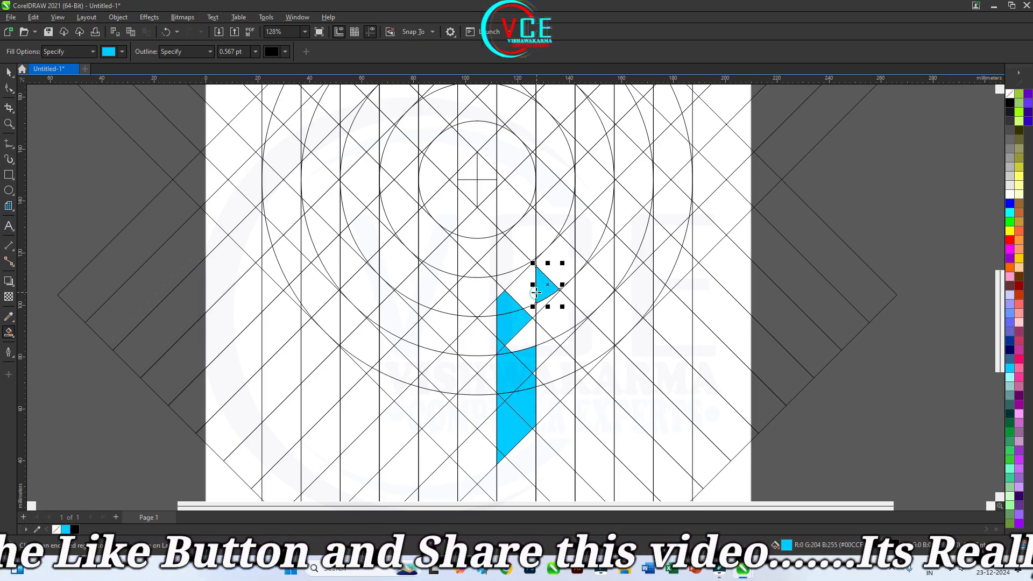
key(ctrl+z)
click(521, 349)
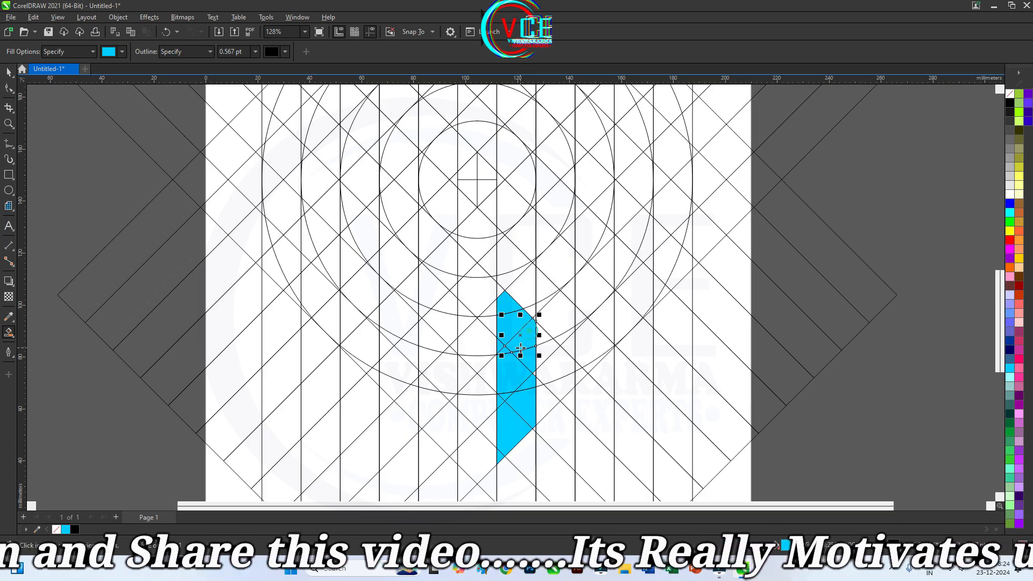
- Fill the regions of the diagonal band rising right from the vertical strip's base up to the outer ring with cyan
click(534, 375)
click(549, 409)
click(560, 383)
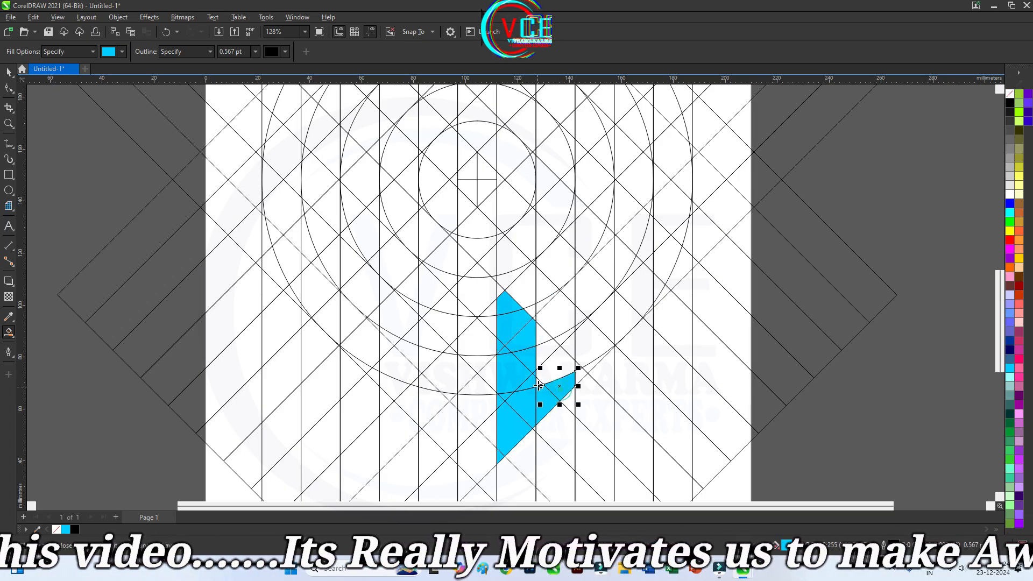
click(543, 380)
click(559, 364)
click(587, 344)
click(606, 323)
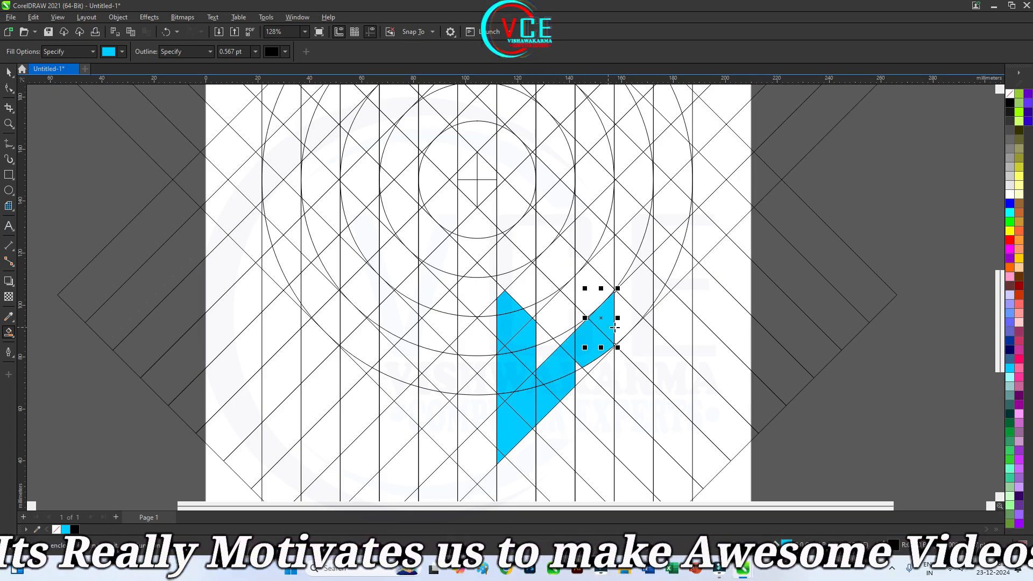
- Continue the cyan fill up the right side of the outer ring to a pointed end near the circles' mid-height
click(630, 309)
click(637, 290)
click(661, 266)
click(673, 204)
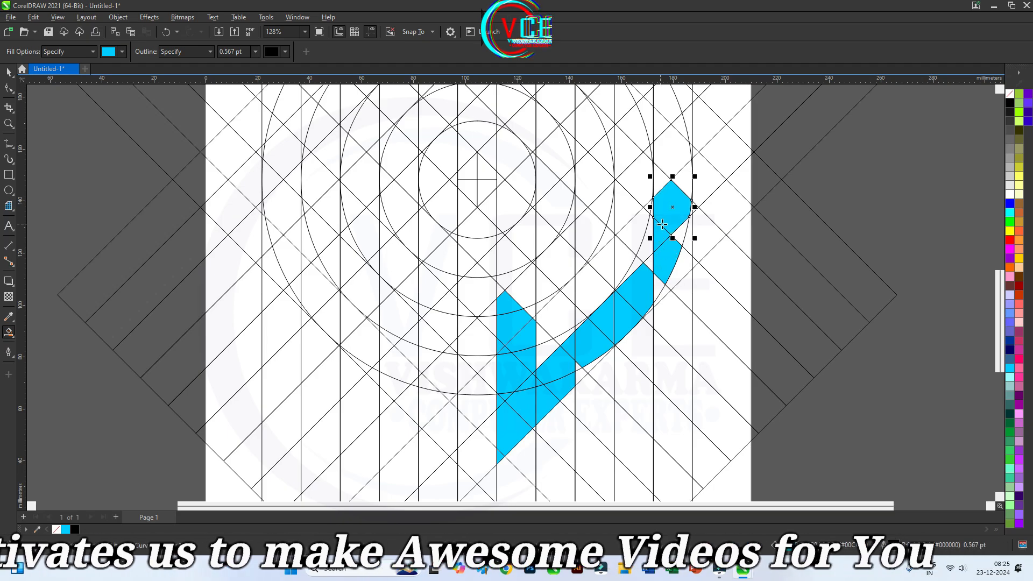
click(677, 231)
- Fill the remaining small gaps along the inner and outer edges of the lower-right curved band with cyan
scroll(677, 231, up, 1)
click(664, 285)
click(649, 252)
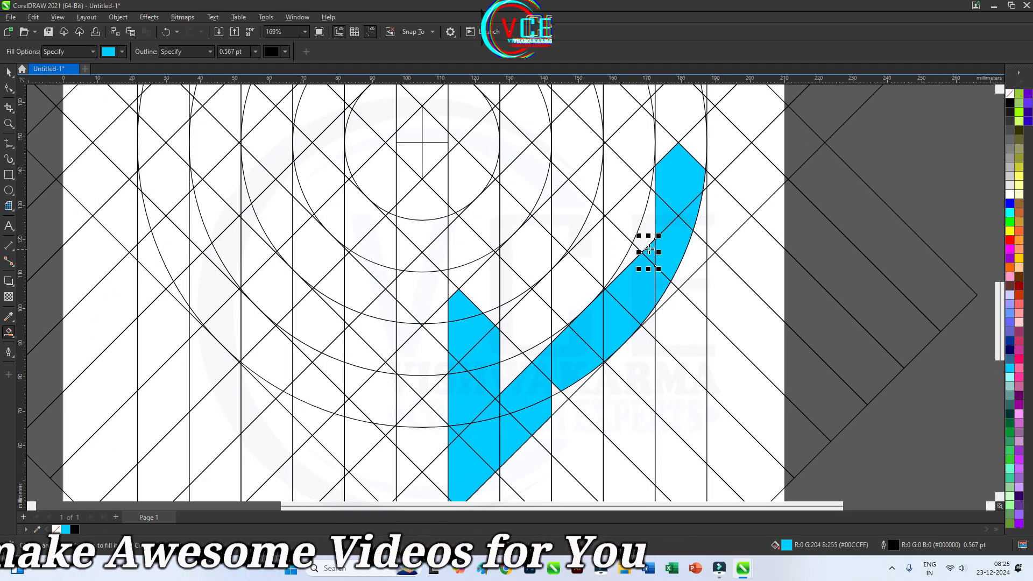
click(635, 250)
click(624, 266)
click(559, 404)
click(579, 380)
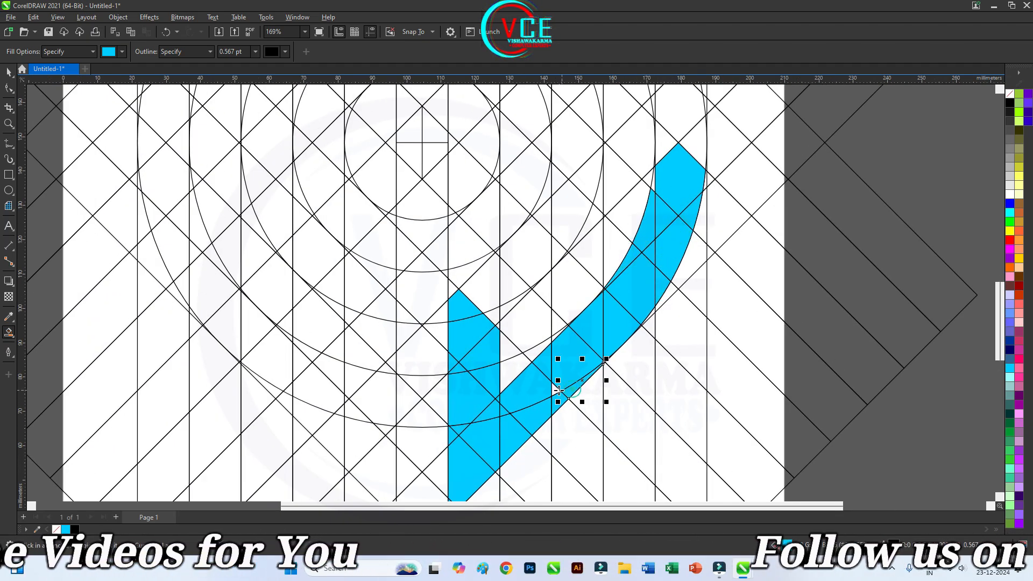
click(557, 389)
drag(644, 316, 577, 448)
click(587, 311)
- Fill the regions of the diagonal band descending right from above the circles into the upper-right outer ring with cyan
scroll(588, 360, down, 1)
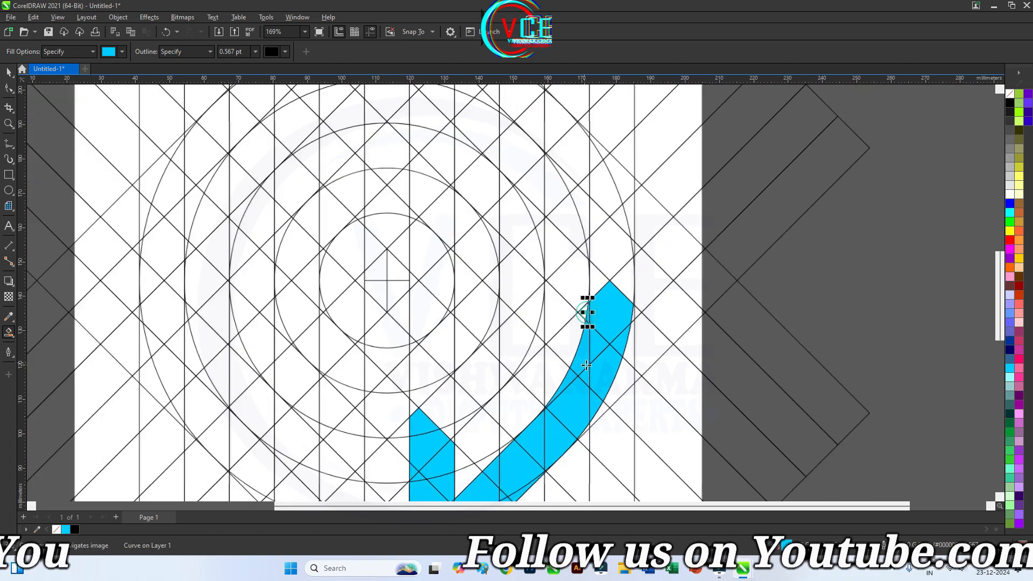
drag(585, 365, 615, 433)
scroll(569, 412, down, 2)
click(513, 211)
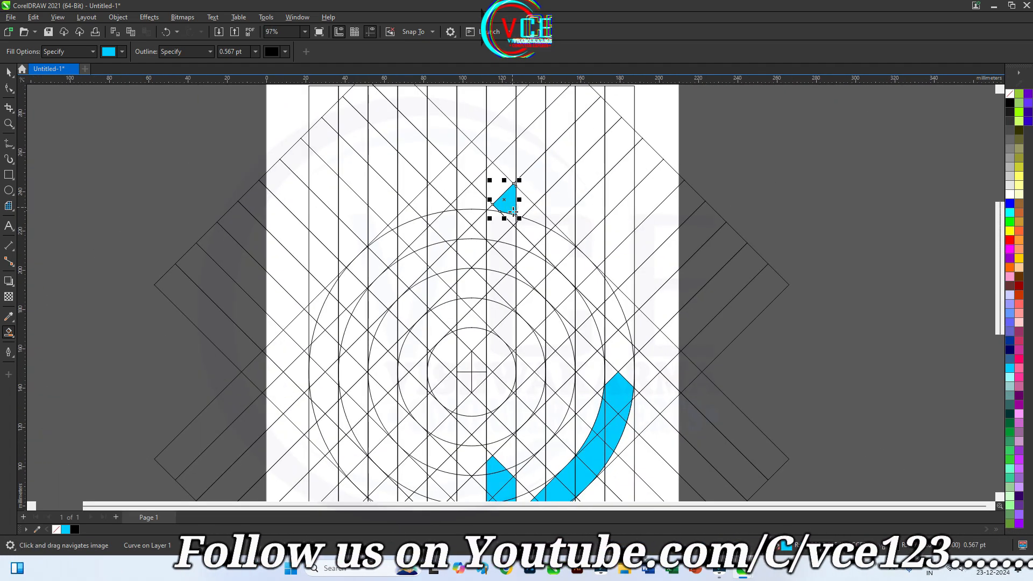
click(516, 218)
click(519, 217)
click(543, 221)
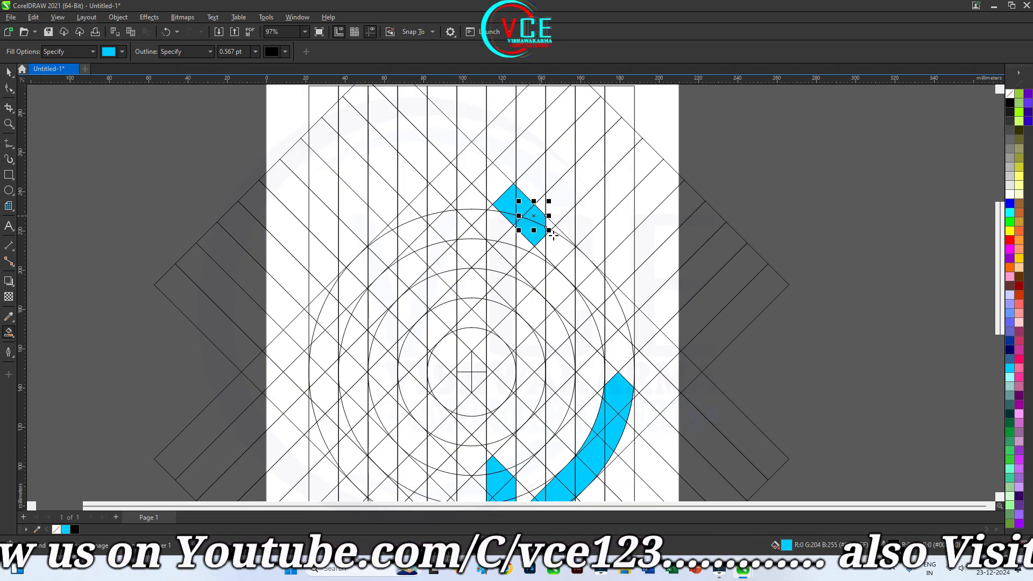
scroll(546, 222, up, 2)
click(555, 239)
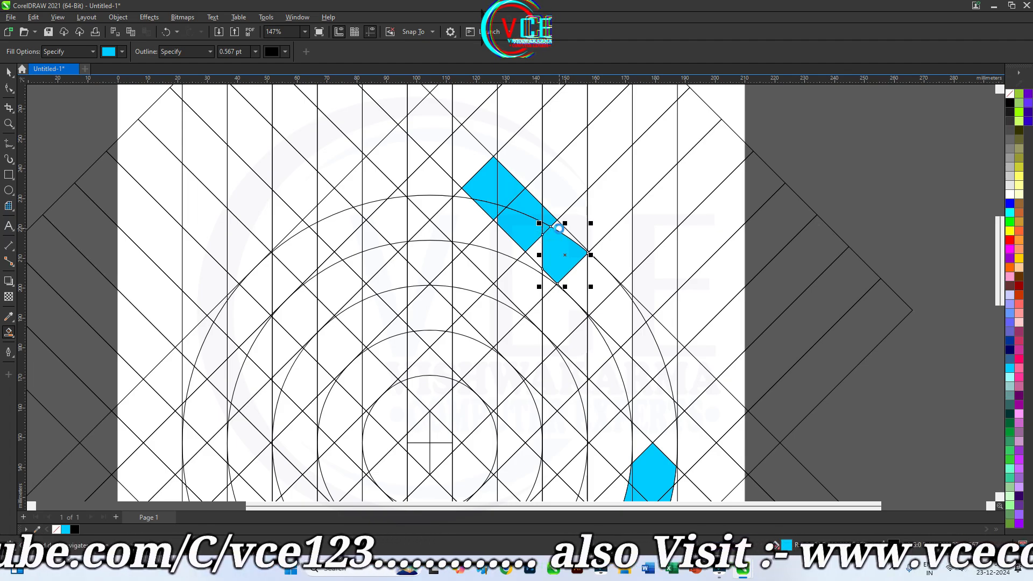
click(530, 245)
click(495, 220)
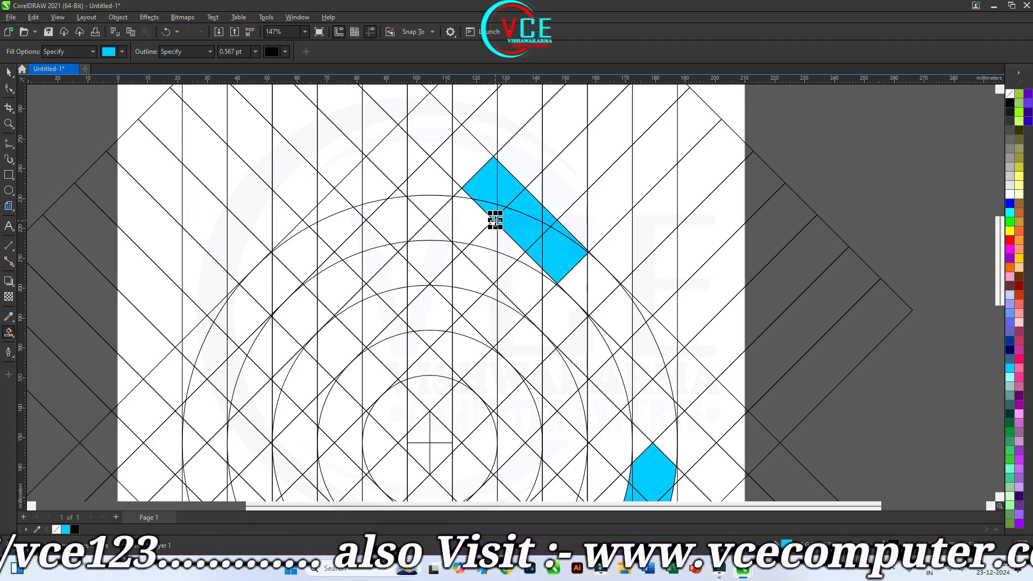
- Continue the cyan fill from the upper-right diagonal band down into the curve of the right outer ring
click(568, 276)
click(603, 281)
scroll(617, 316, up, 1)
click(610, 355)
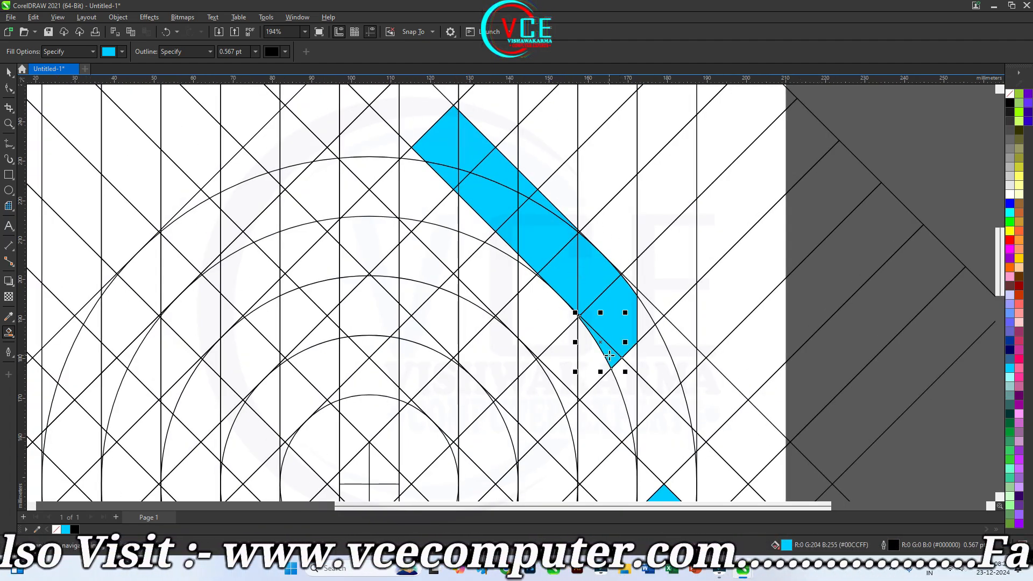
click(630, 377)
click(646, 355)
click(639, 335)
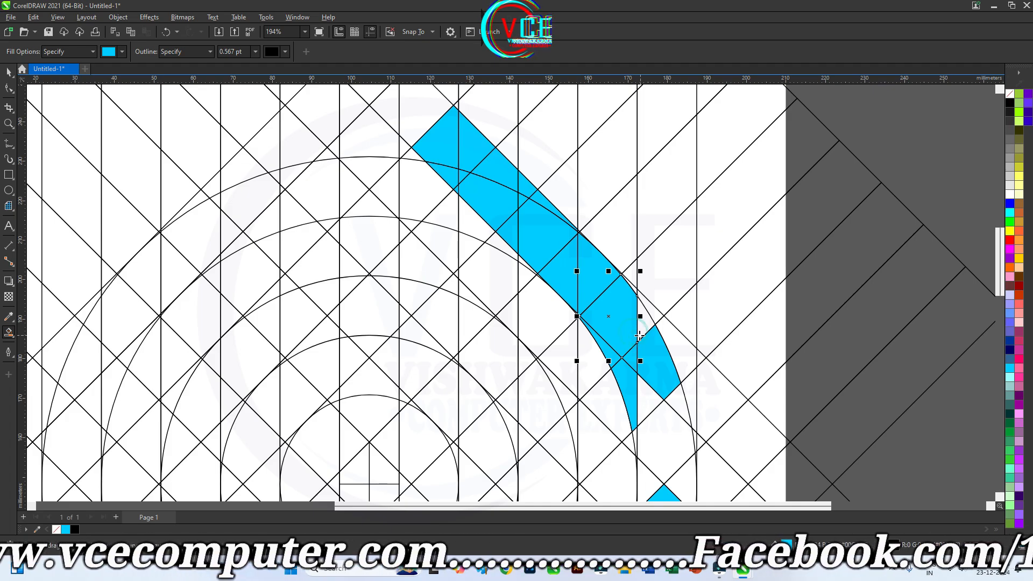
click(639, 337)
click(635, 320)
- Fill the mid-height regions of the right outer ring with cyan to join its upper and lower curves
scroll(635, 328, down, 3)
click(627, 348)
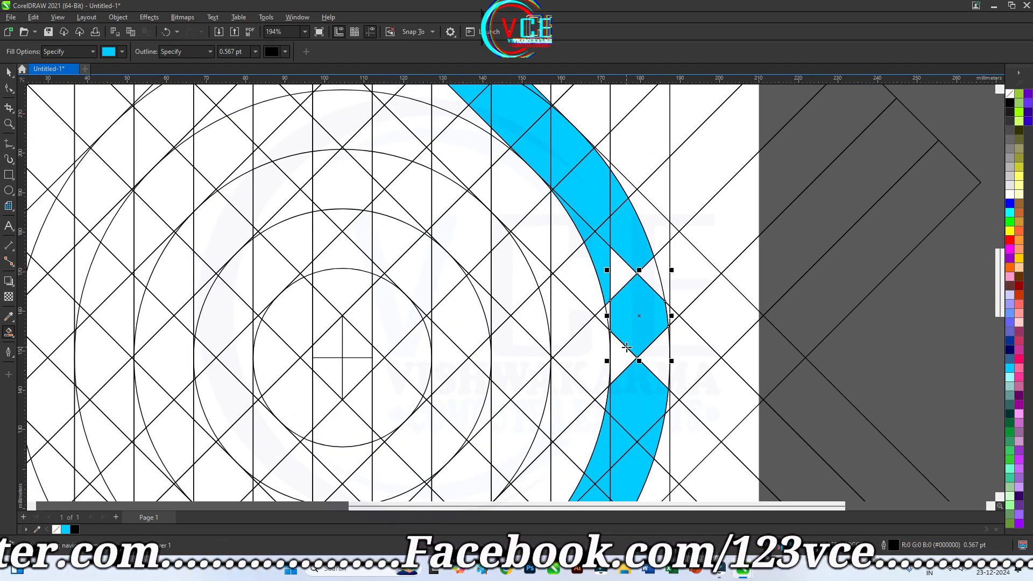
key(ctrl+z)
click(622, 349)
click(660, 353)
click(646, 305)
click(650, 282)
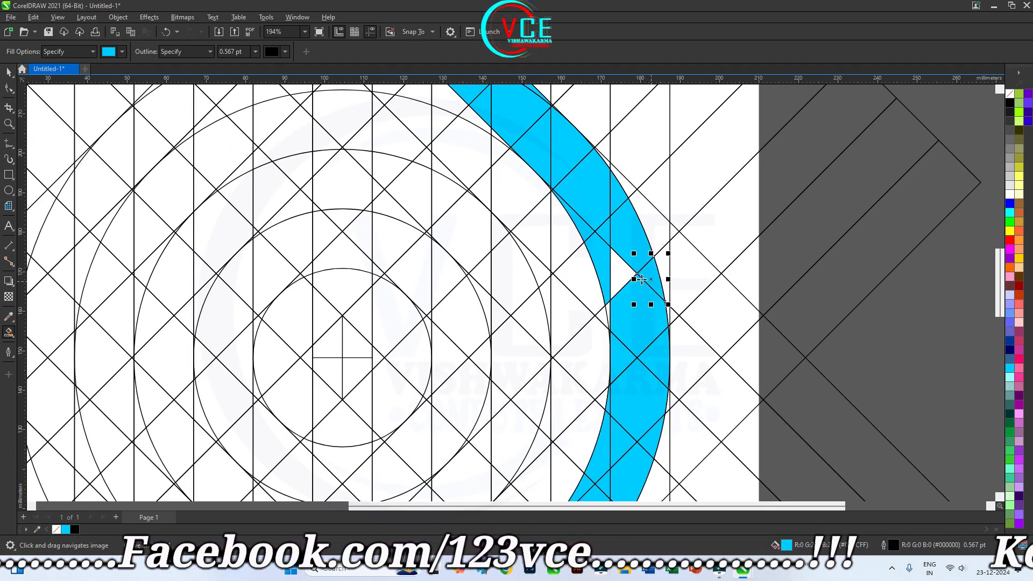
- Fill the leftover small gaps along the inner edge of the right outer band with cyan
click(628, 271)
click(608, 316)
scroll(611, 310, down, 3)
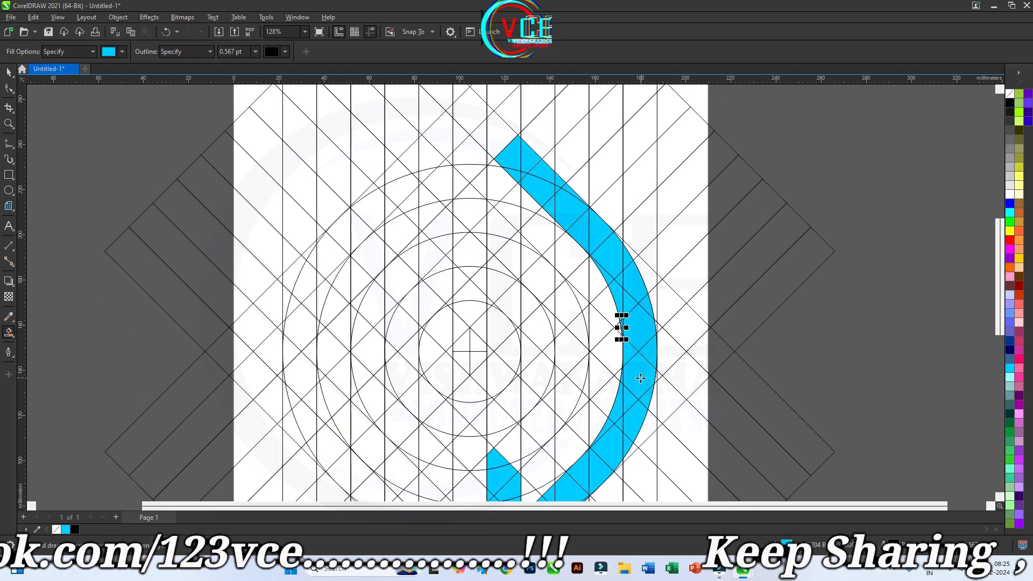
scroll(626, 345, up, 14)
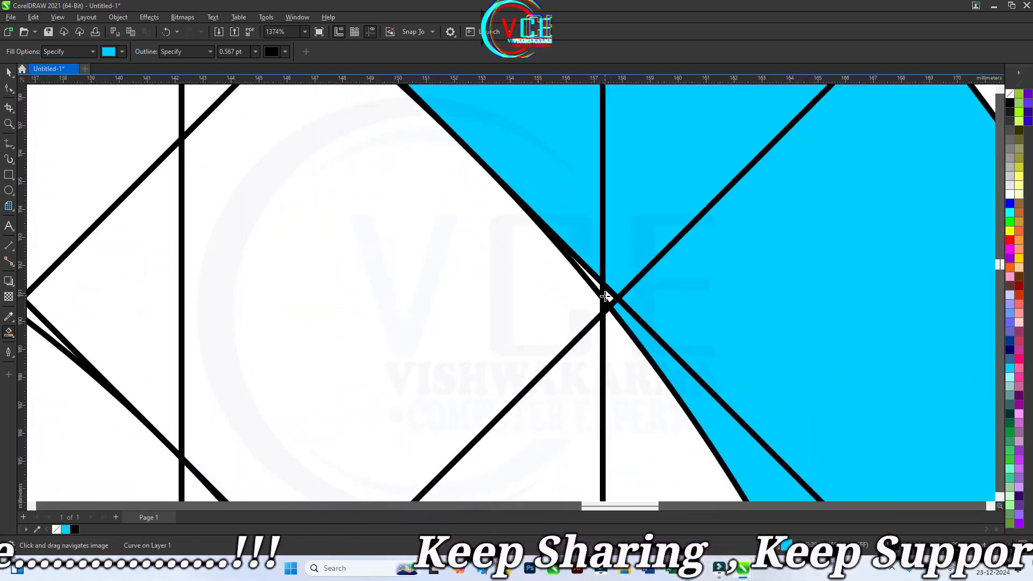
scroll(602, 293, down, 13)
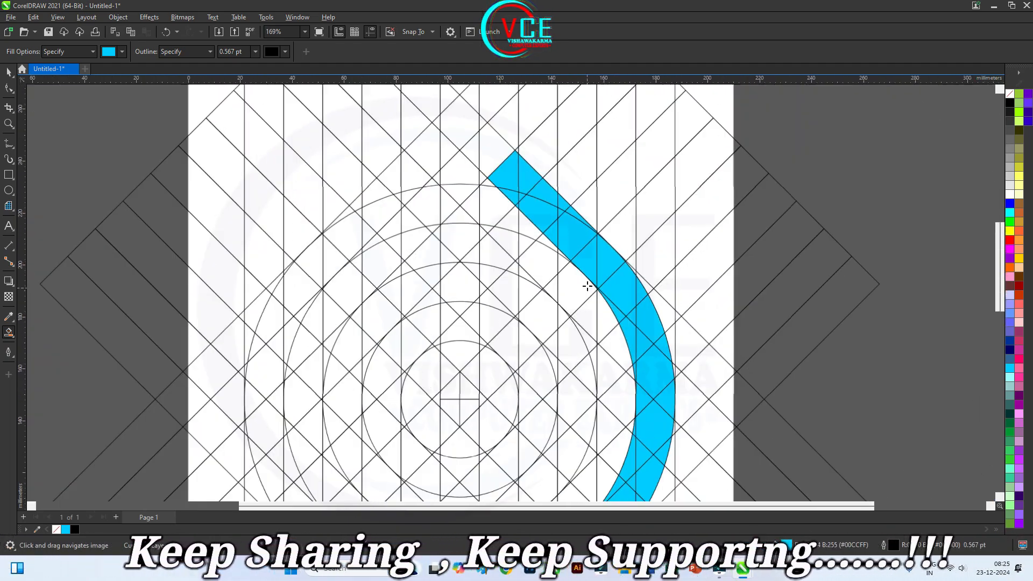
- Extend the cyan vertical strip below the circles' centre upward and begin its inner diagonal branch toward the upper right
scroll(614, 227, down, 2)
scroll(546, 376, up, 2)
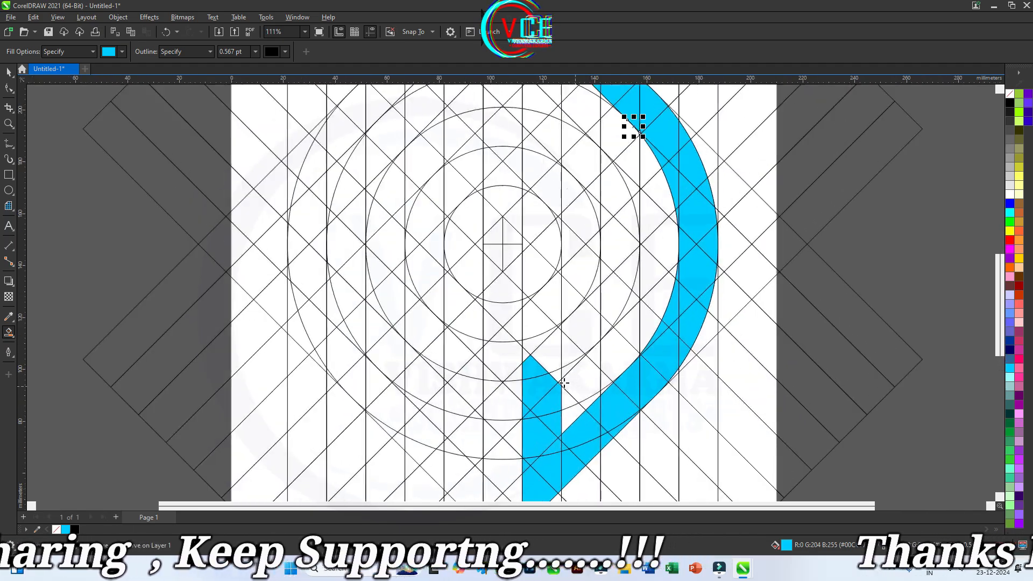
click(549, 364)
click(554, 376)
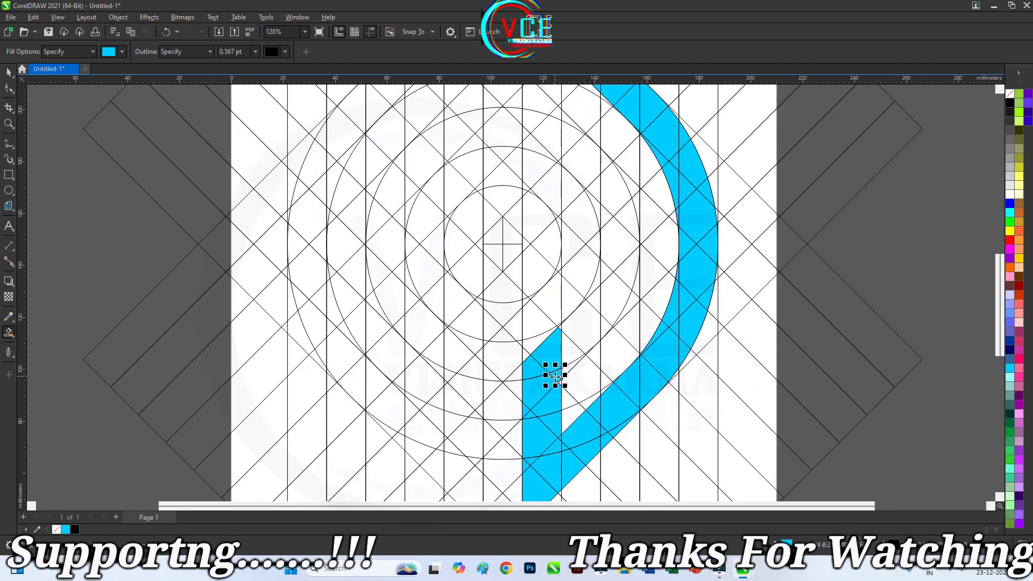
click(568, 369)
click(568, 353)
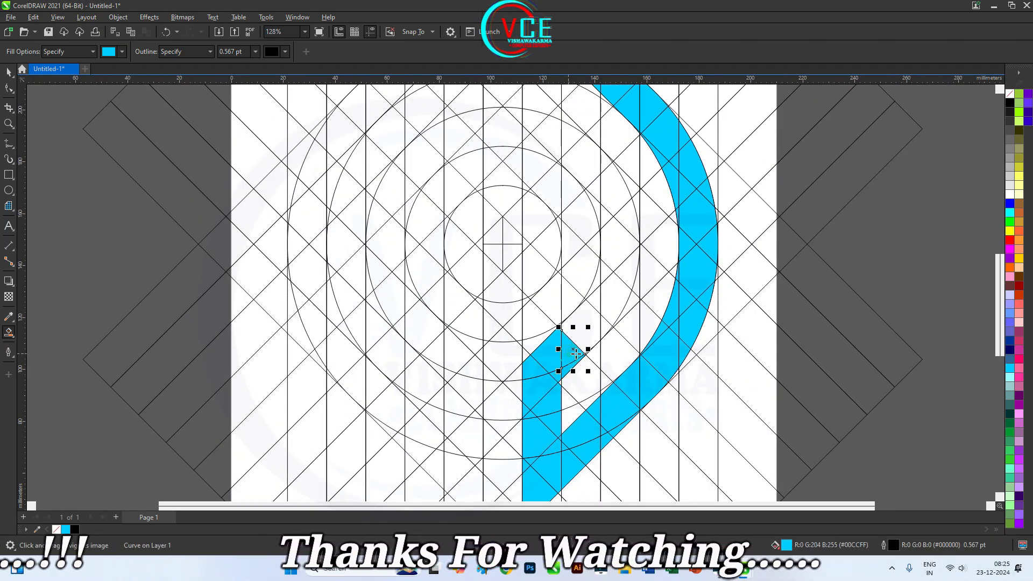
click(560, 377)
- Continue the inner diagonal branch in cyan along the middle circle to a pointed end near the circles' mid-height
click(581, 329)
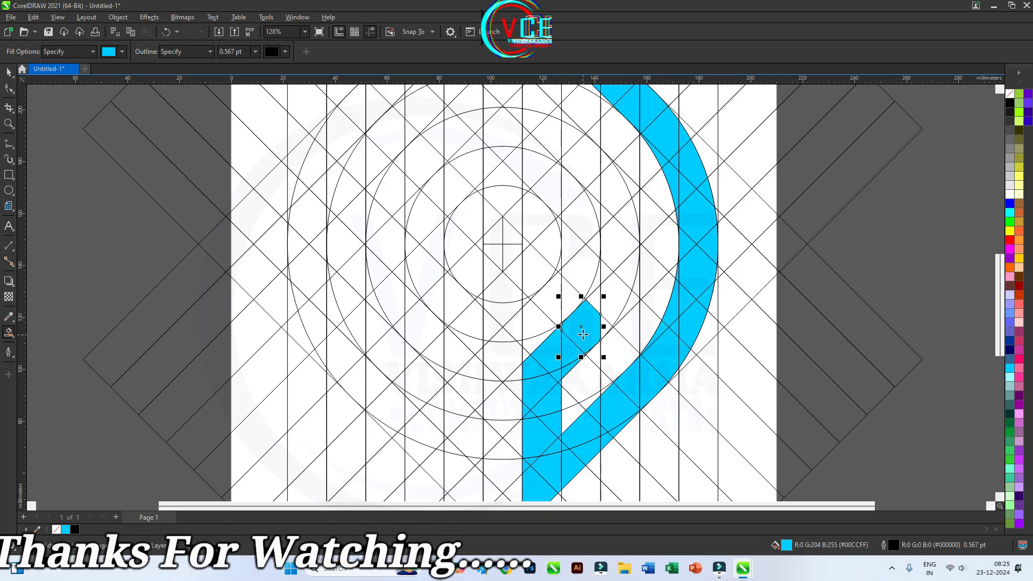
click(611, 306)
click(626, 264)
click(602, 323)
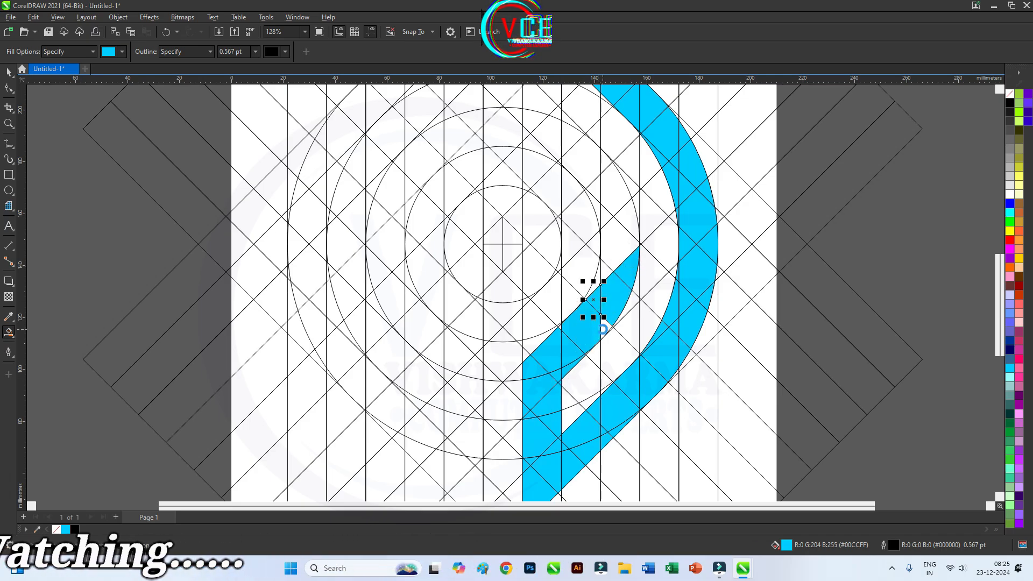
click(563, 328)
- Select and group all the cyan pieces of the right half, and place a horizontally mirrored copy on the grid's left half
scroll(562, 327, down, 3)
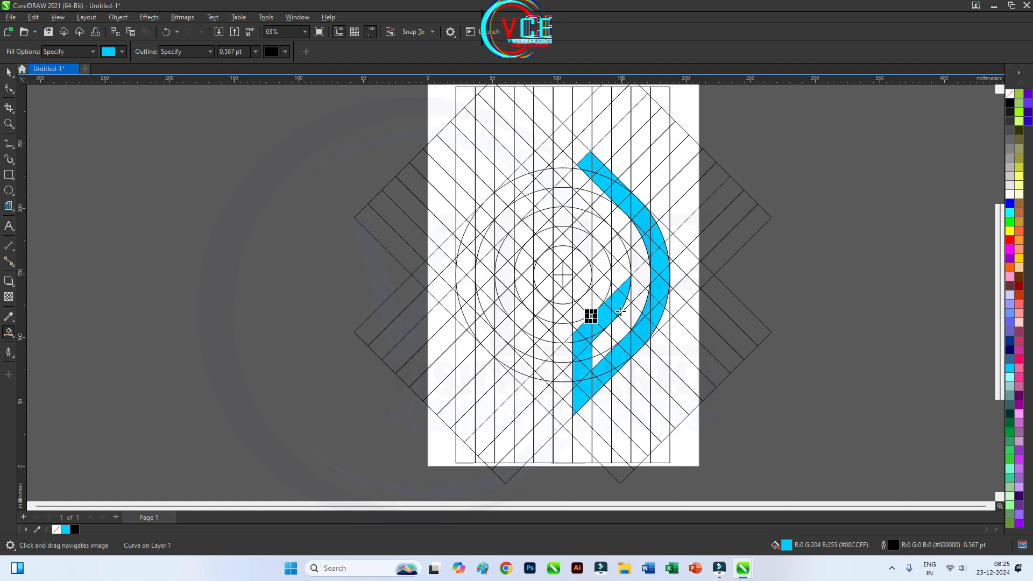
scroll(617, 316, down, 1)
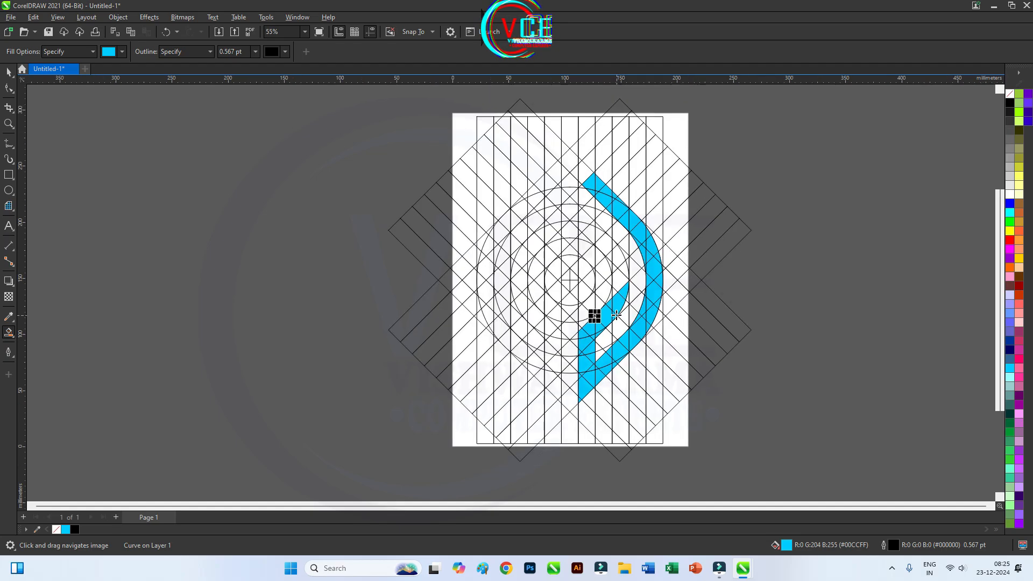
key(space)
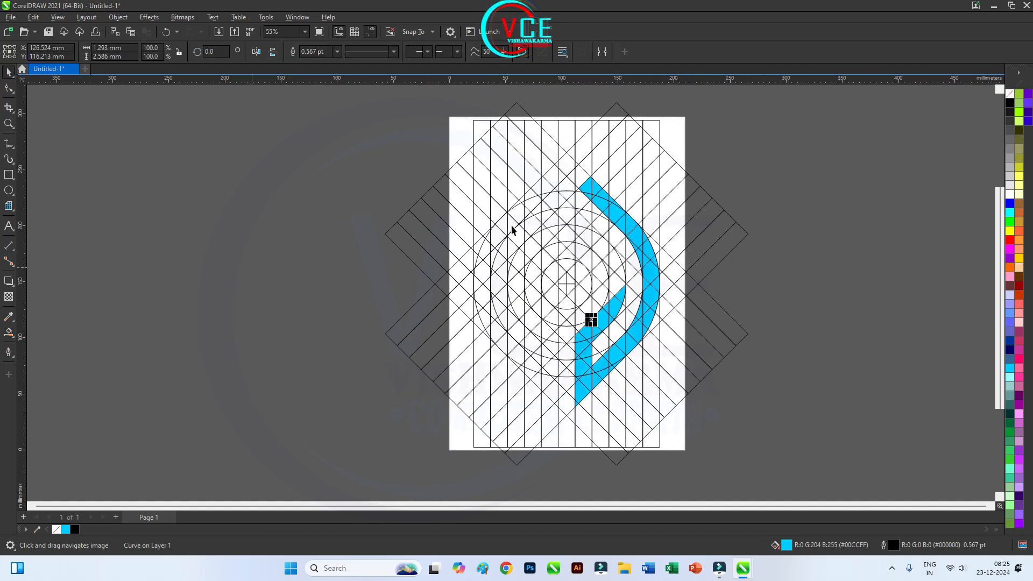
drag(711, 108, 570, 433)
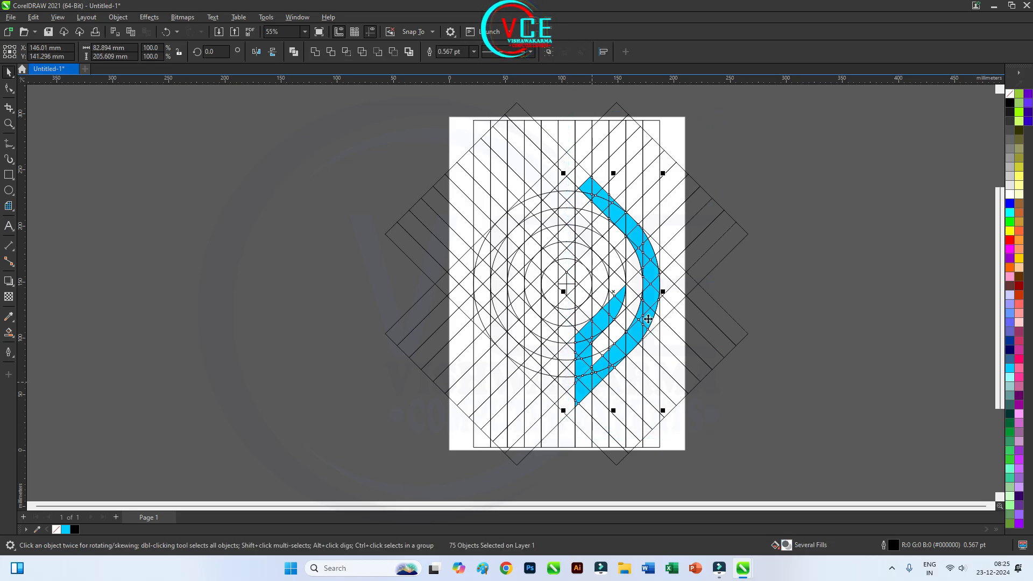
drag(661, 292, 506, 318)
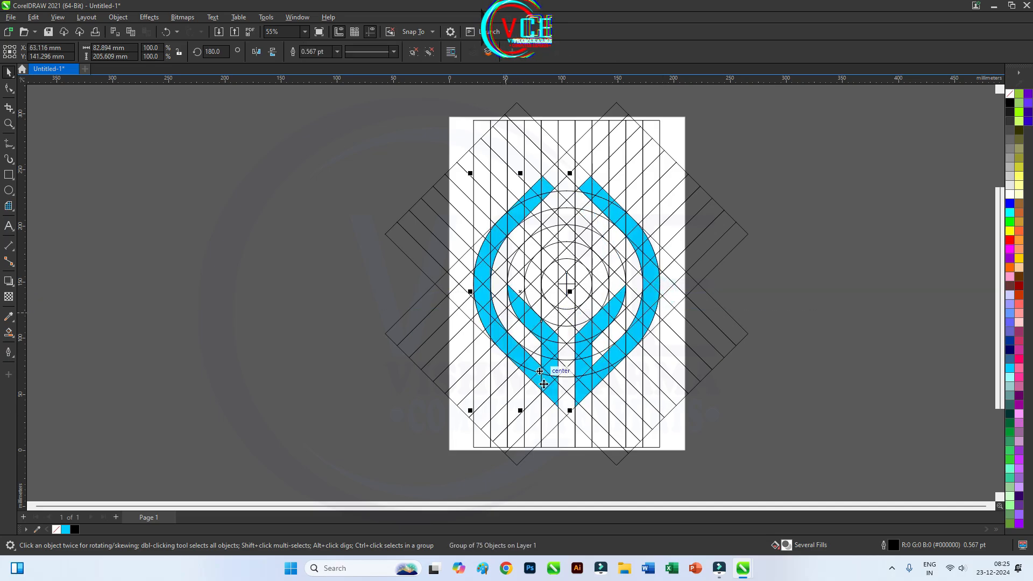
scroll(572, 392, up, 3)
scroll(638, 425, down, 2)
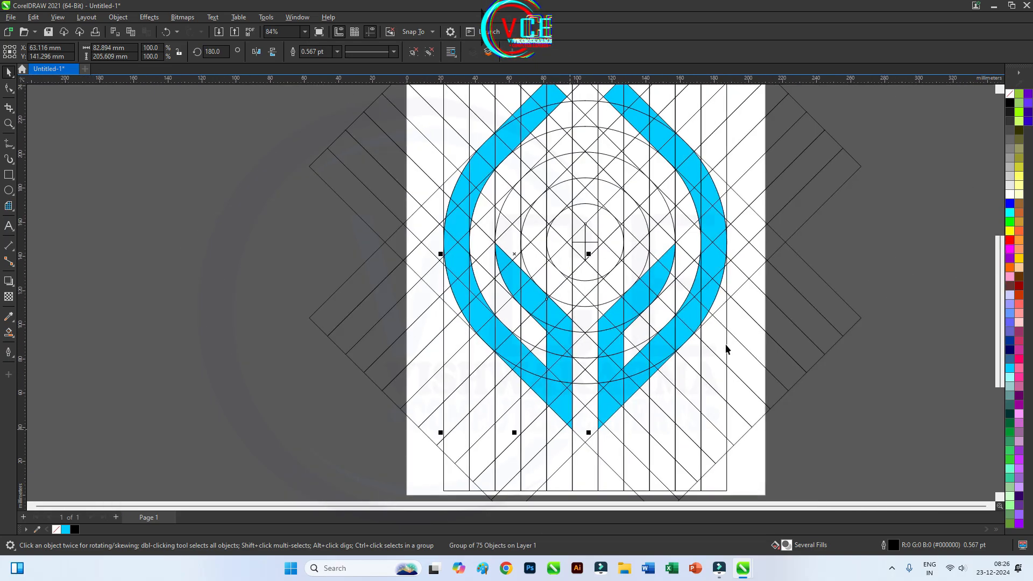
click(840, 260)
- Smart-fill a diagonal band in cyan from the diamond at the top centre of the circles down toward the left
scroll(841, 253, down, 2)
scroll(832, 280, up, 3)
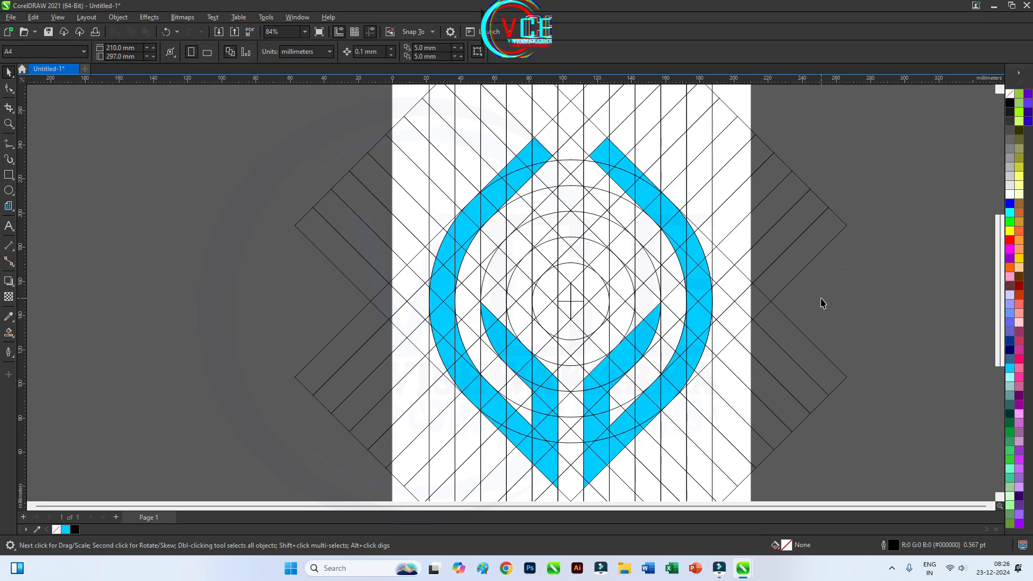
click(8, 333)
scroll(551, 210, up, 2)
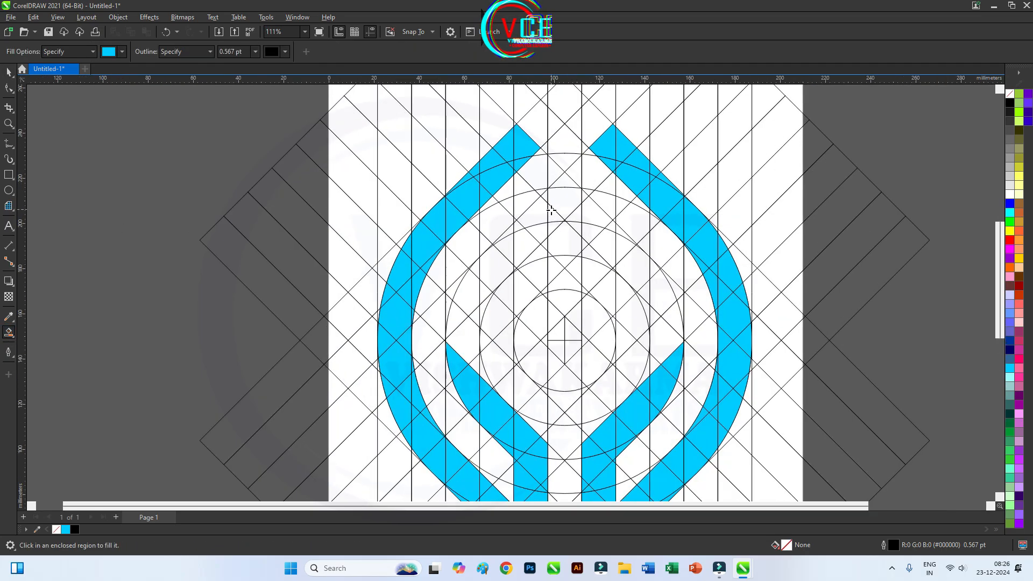
scroll(548, 213, down, 1)
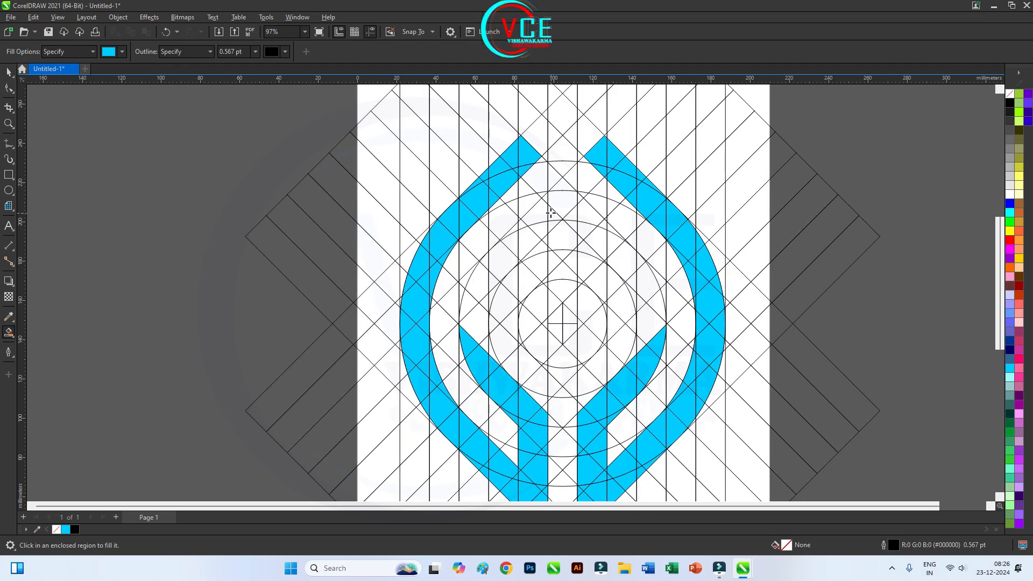
click(562, 186)
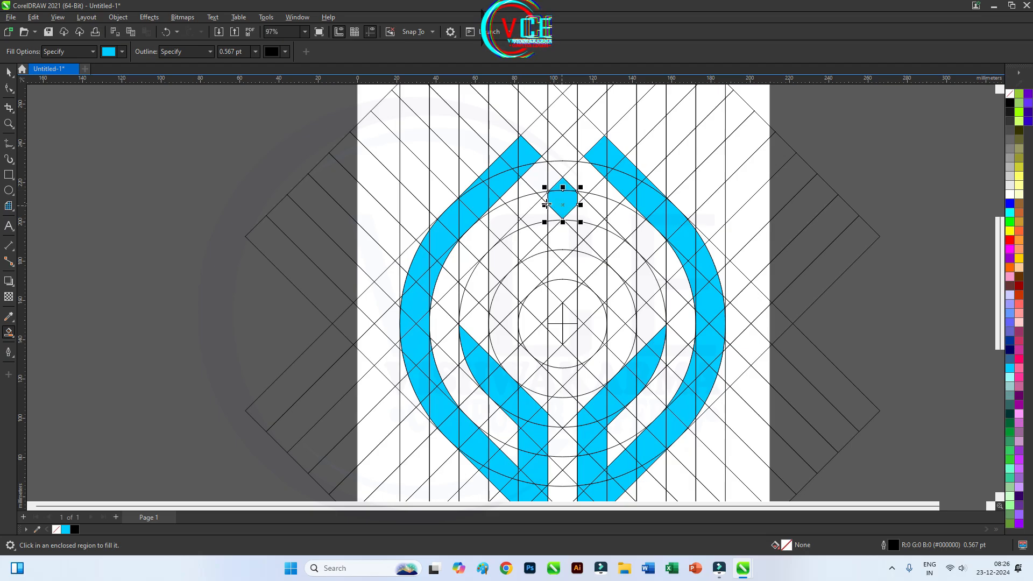
click(537, 214)
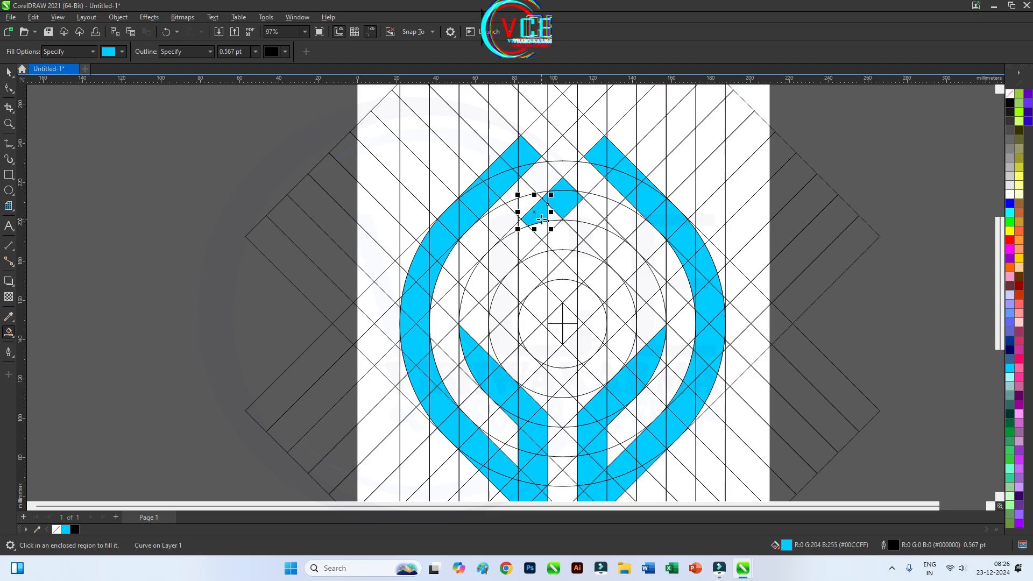
click(508, 240)
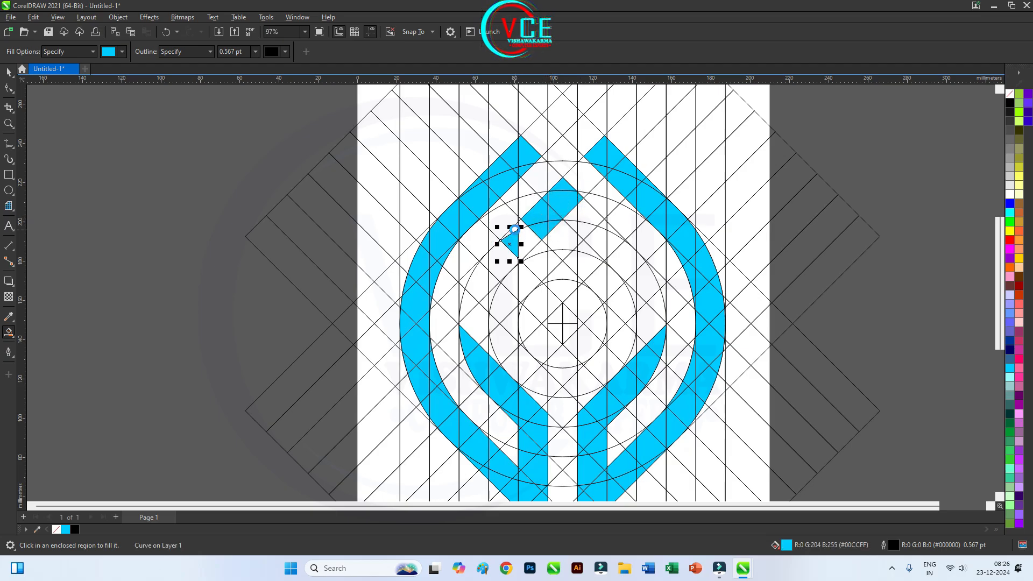
click(526, 224)
click(506, 256)
click(485, 265)
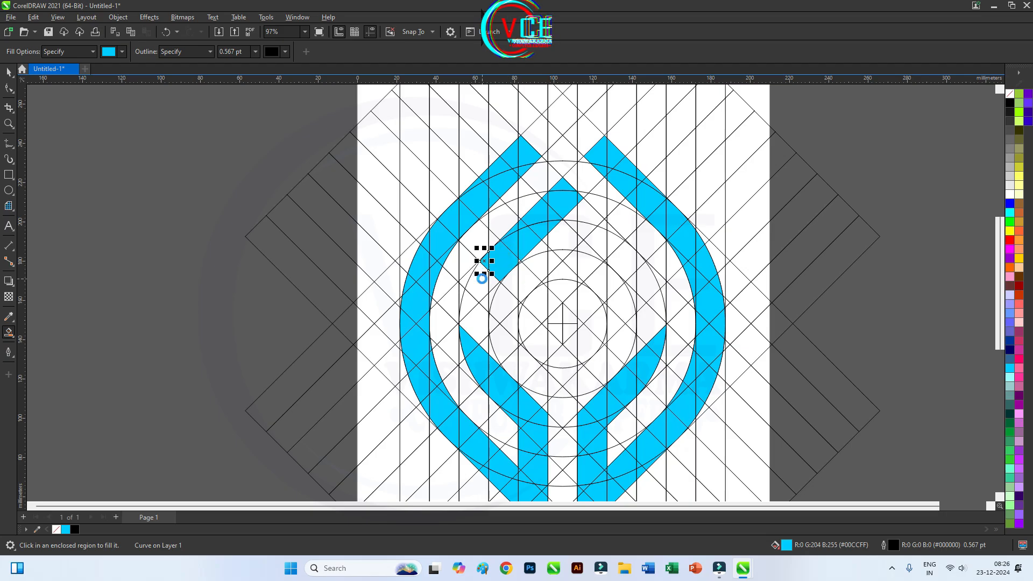
- Fill the left corner regions in cyan so the central band turns down toward the right
click(478, 280)
click(471, 277)
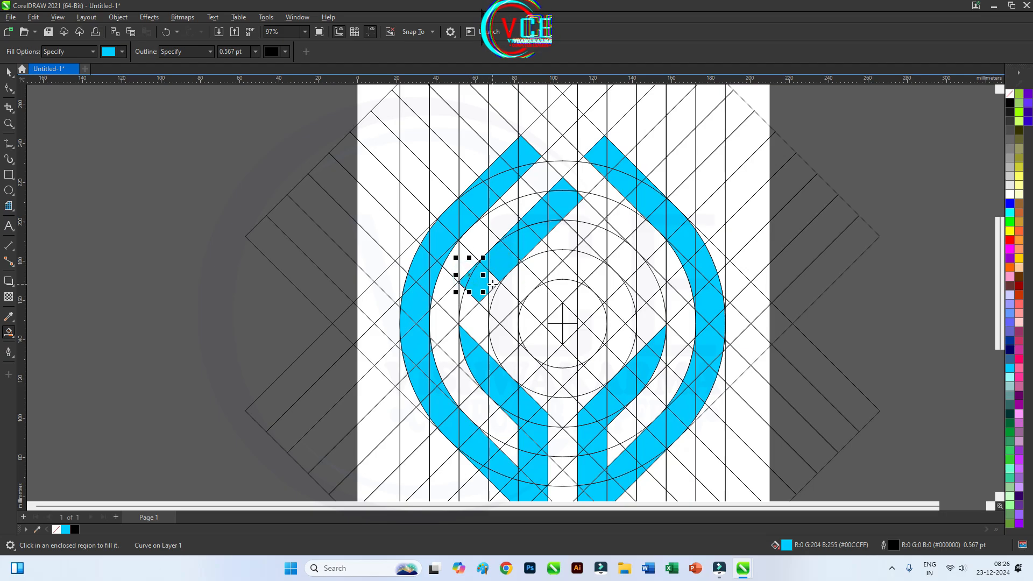
click(493, 283)
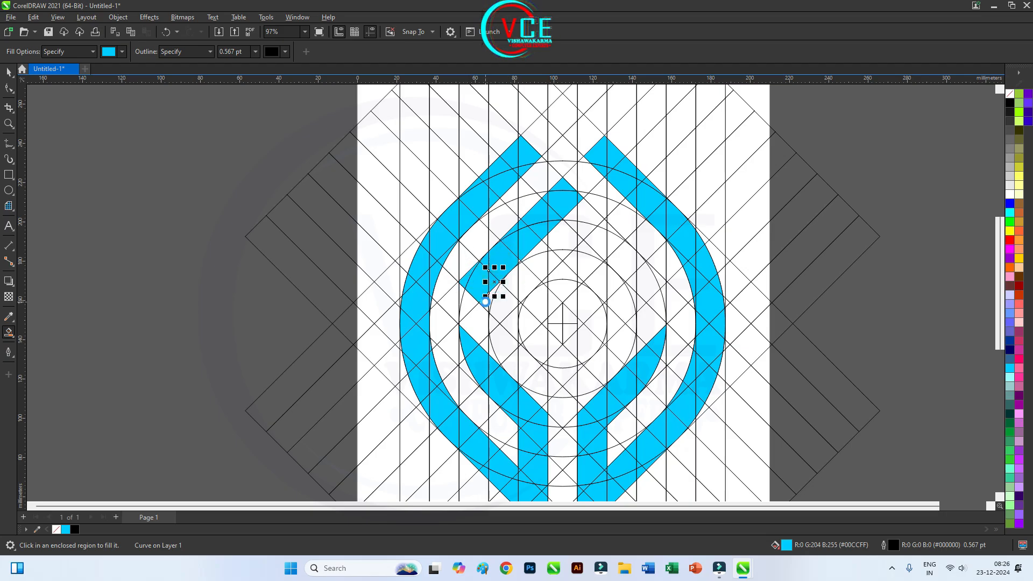
click(485, 302)
click(503, 309)
- Continue the central band's cyan fill diagonally down right through the lower-left part of the innermost circle
scroll(518, 315, up, 1)
click(517, 318)
click(522, 307)
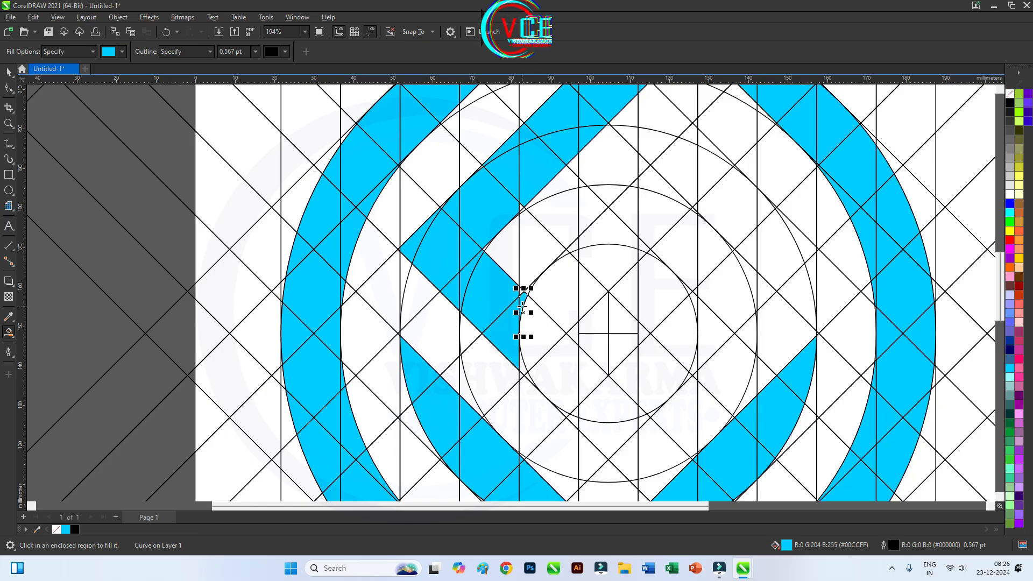
click(538, 320)
click(525, 350)
click(551, 383)
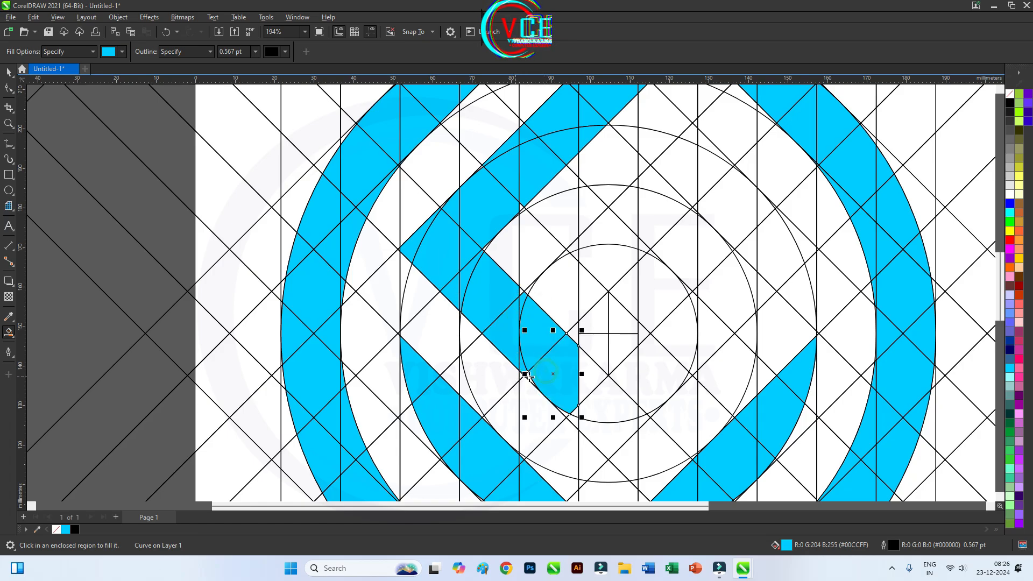
click(528, 377)
- Fill the regions below the circles' centre with cyan to form the central band's bottom point
drag(558, 378, 490, 353)
click(518, 380)
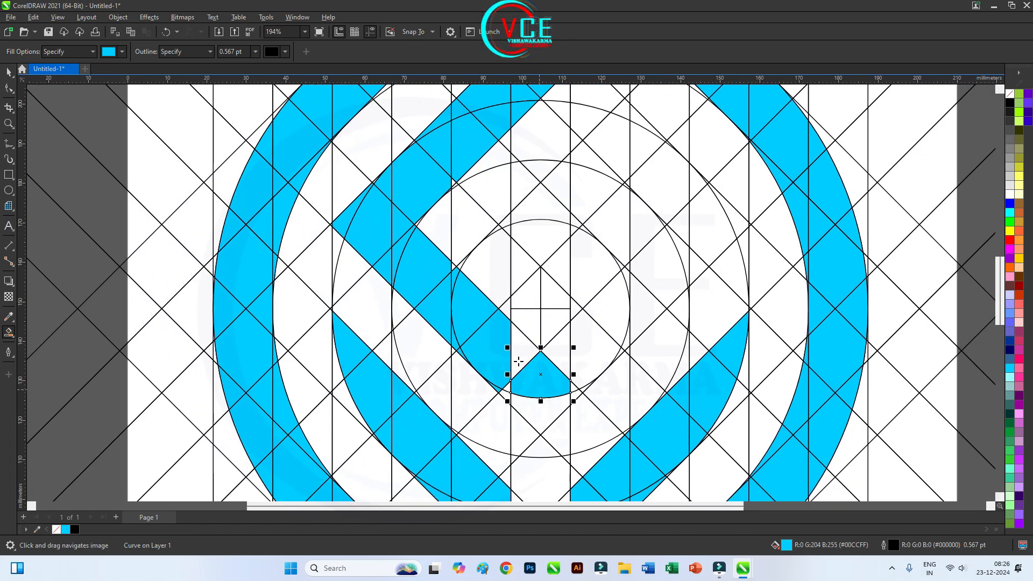
click(517, 369)
click(509, 389)
click(508, 398)
click(533, 414)
click(575, 397)
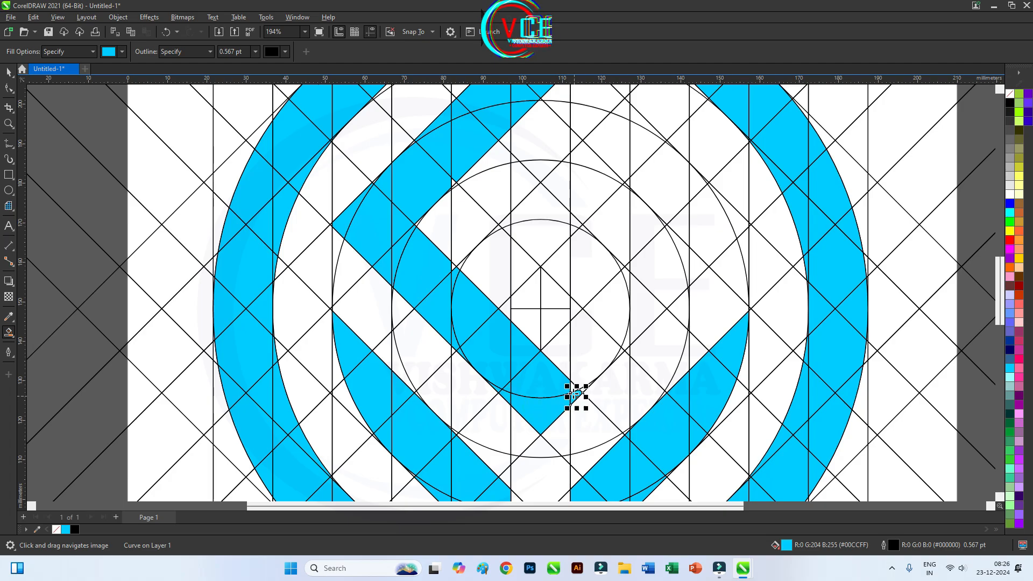
- Fill the arm rising right from the bottom point across the innermost circle's right edge with cyan, including its edge gaps
click(575, 383)
click(608, 358)
click(564, 351)
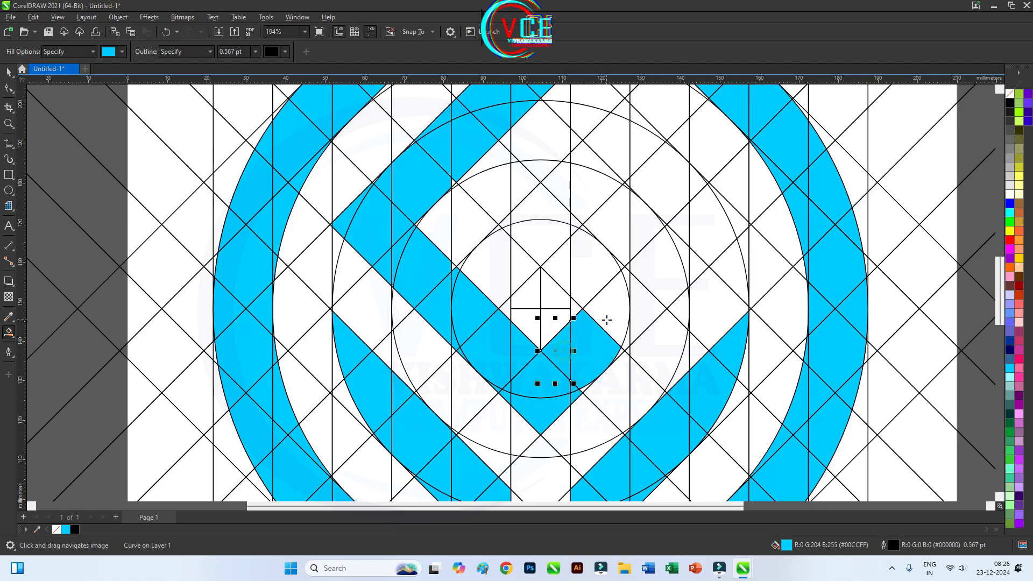
scroll(593, 304, down, 2)
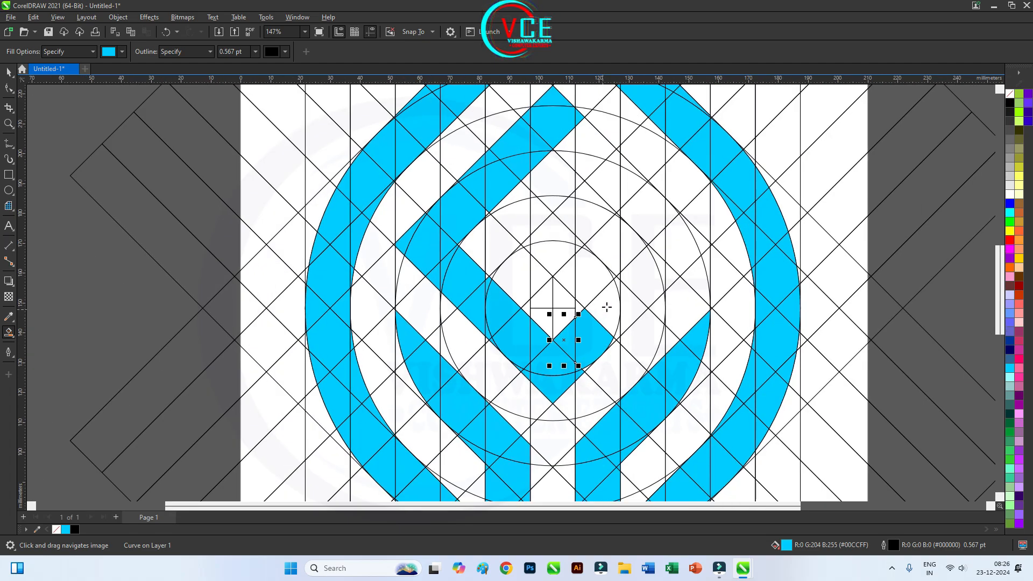
scroll(608, 307, up, 2)
click(607, 307)
click(634, 299)
click(622, 289)
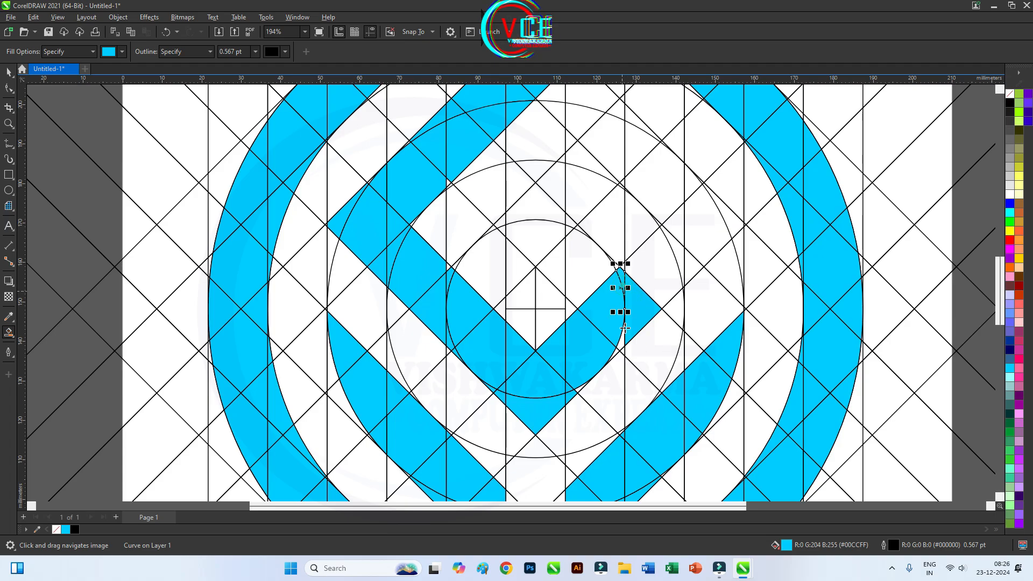
click(622, 335)
click(602, 371)
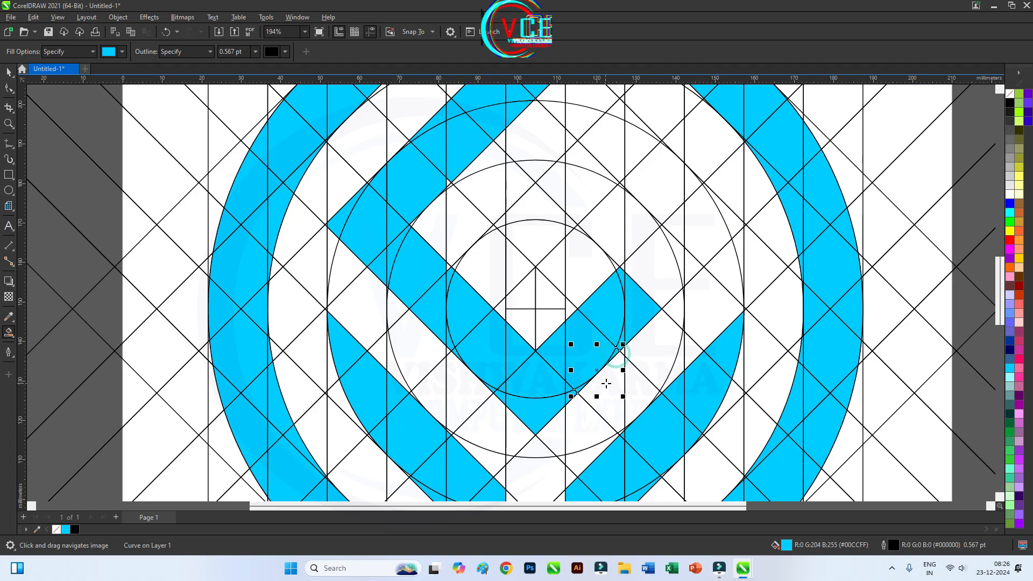
- Extend the central band's cyan fill up the right arm to its right corner, including the gaps along the circle edges
scroll(607, 383, down, 2)
click(646, 302)
click(684, 265)
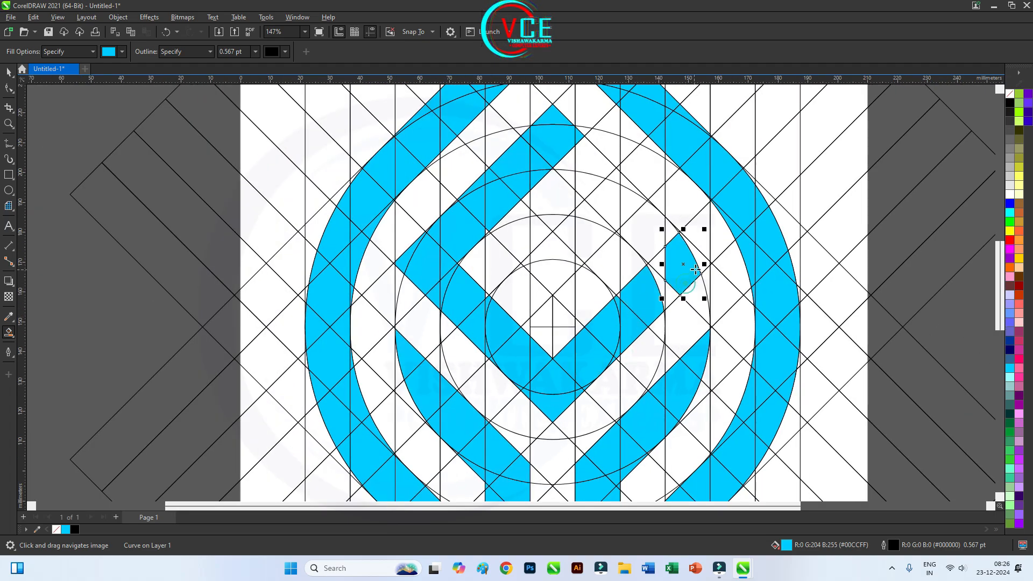
click(659, 270)
click(659, 285)
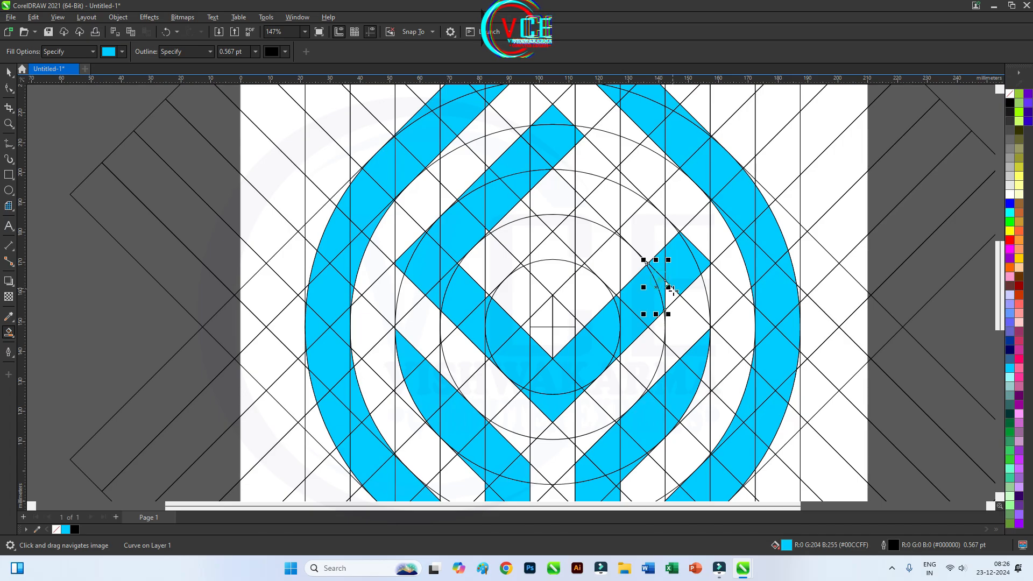
click(672, 293)
- Fill the regions just above the circles' centre with cyan to form the inner end of the central band
click(563, 271)
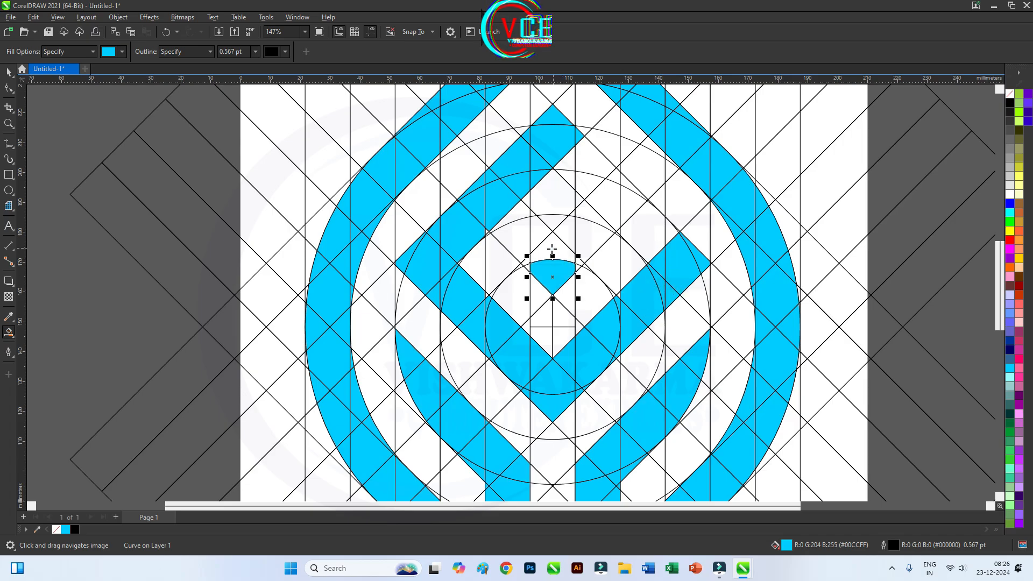
click(552, 249)
click(526, 261)
click(528, 268)
click(586, 242)
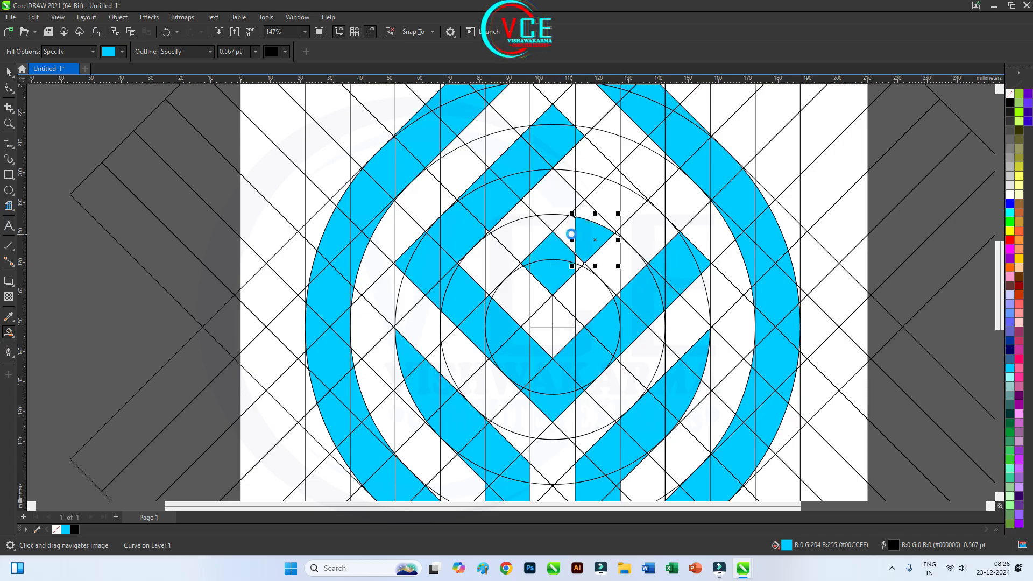
click(572, 234)
- Fill the upper-right regions with cyan so the band runs from its right corner up to the inner hook's top
click(600, 201)
click(616, 181)
click(627, 183)
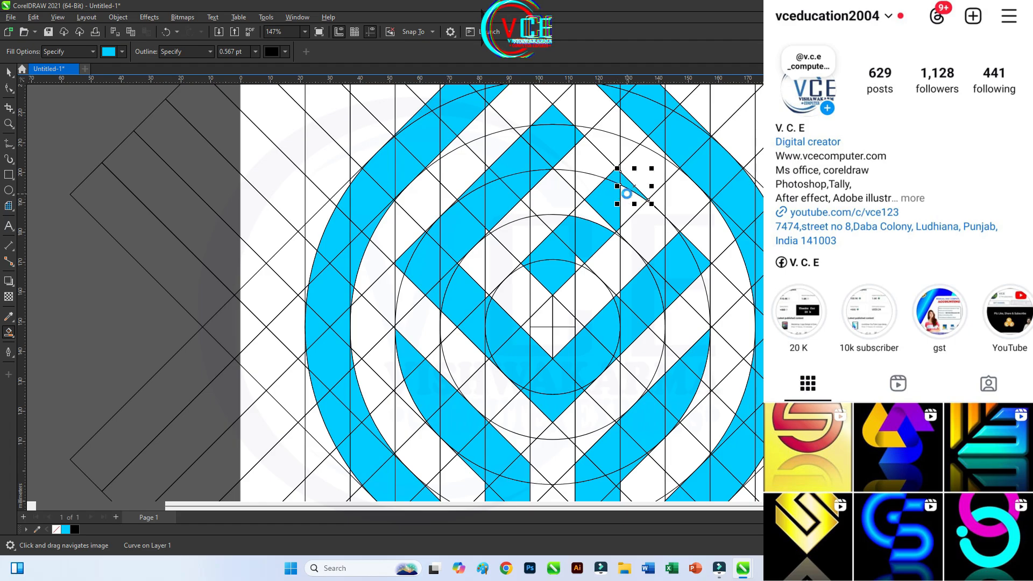
click(650, 213)
- Fill the remaining slivers along the circle edges of the upper-right arm and inner hook with cyan
scroll(673, 229, up, 4)
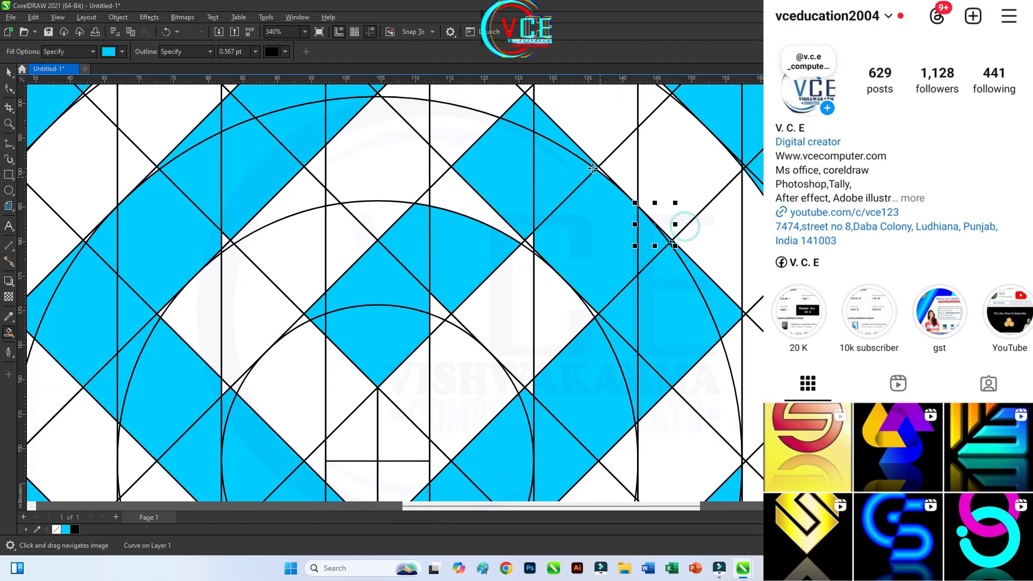
click(599, 169)
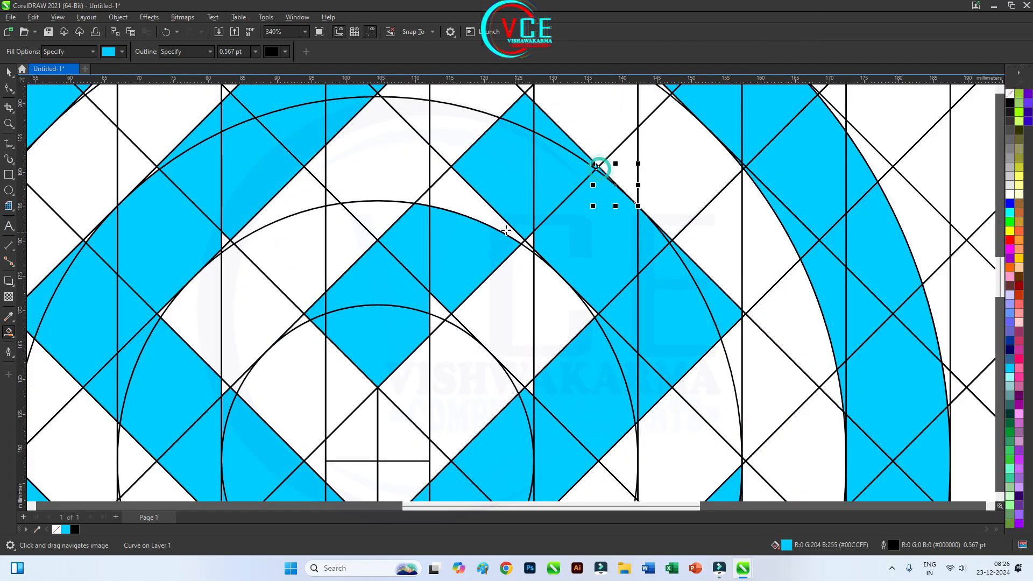
click(500, 228)
click(441, 315)
click(438, 323)
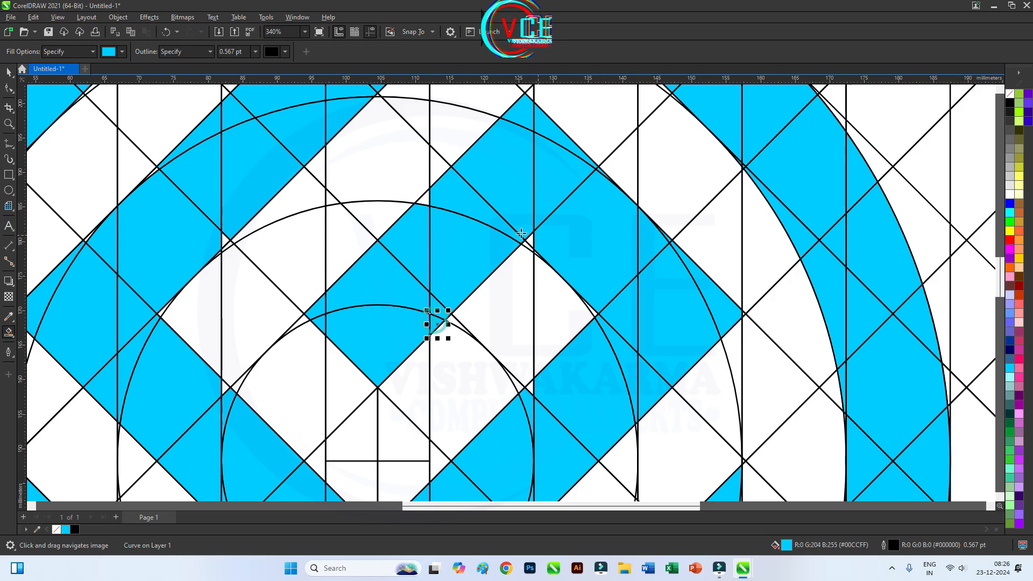
scroll(431, 202, down, 2)
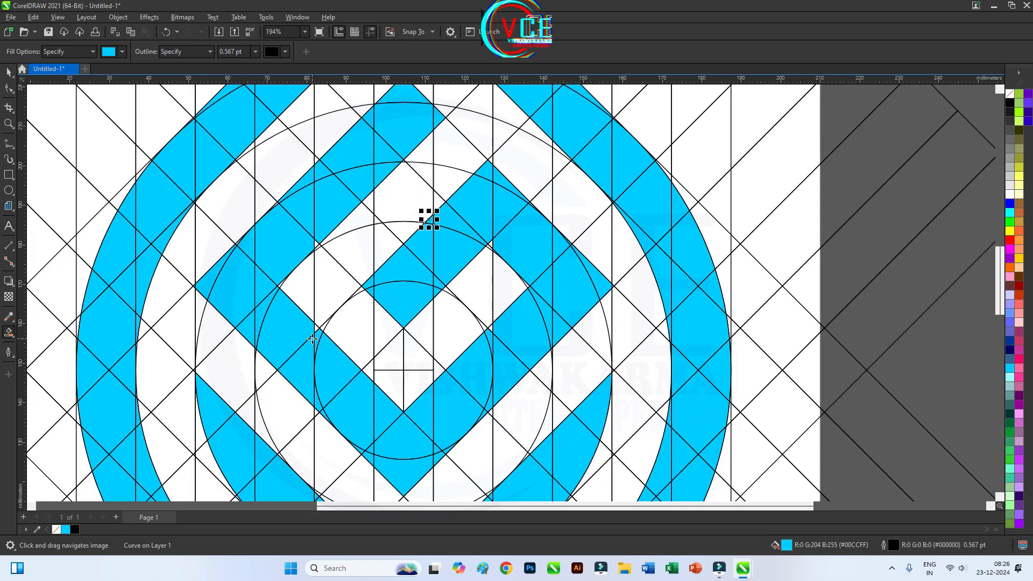
- Fill the leftover slivers on the inner edge of the central band's left side with cyan
click(317, 329)
click(304, 245)
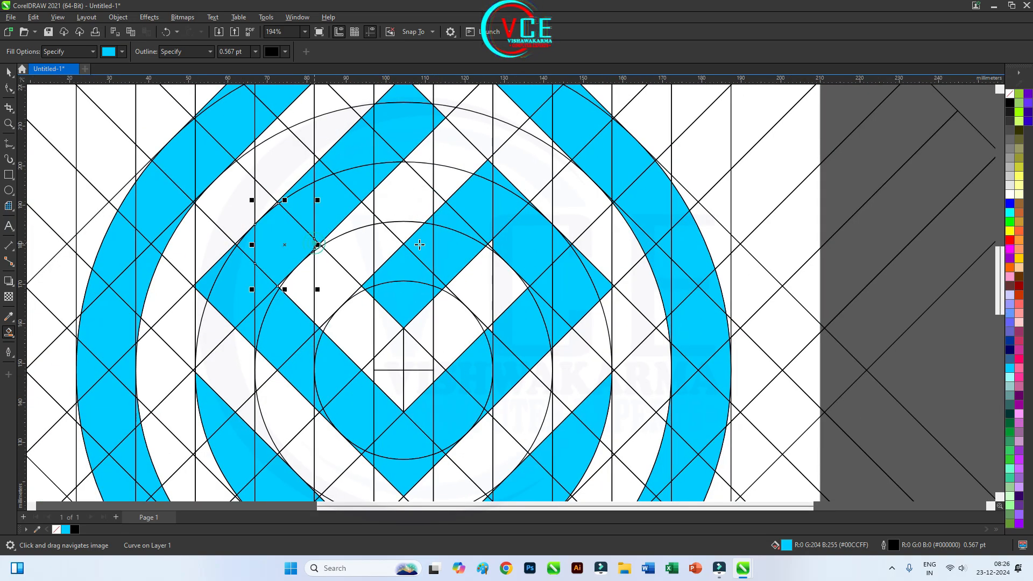
scroll(348, 282, up, 1)
click(345, 239)
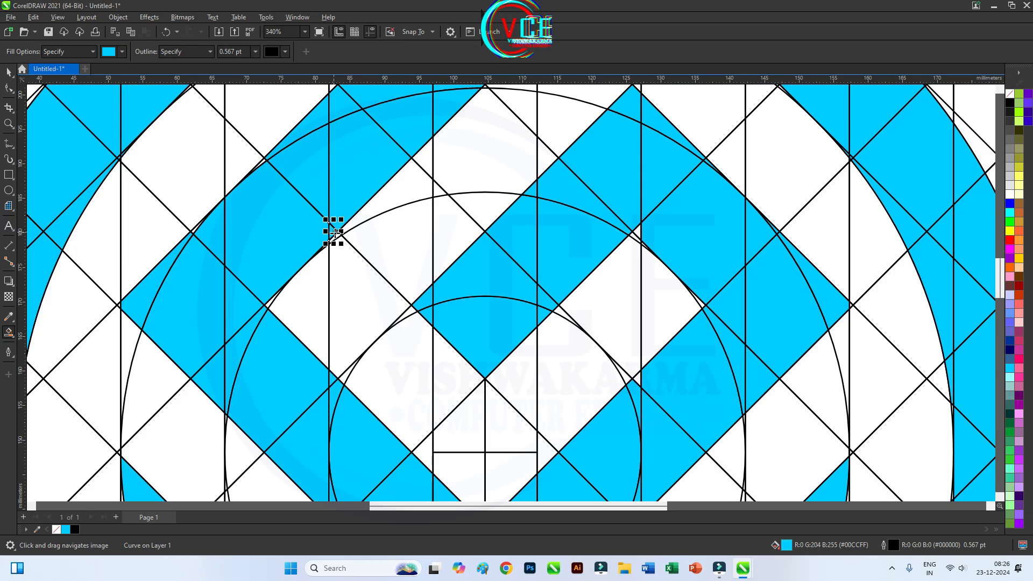
scroll(369, 255, down, 3)
drag(445, 258, 456, 255)
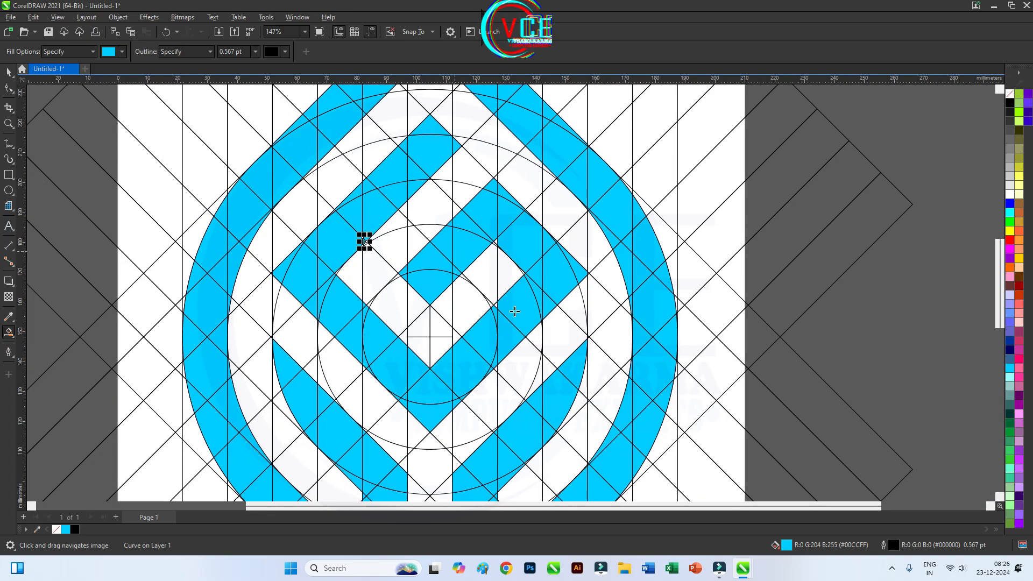
scroll(515, 312, down, 7)
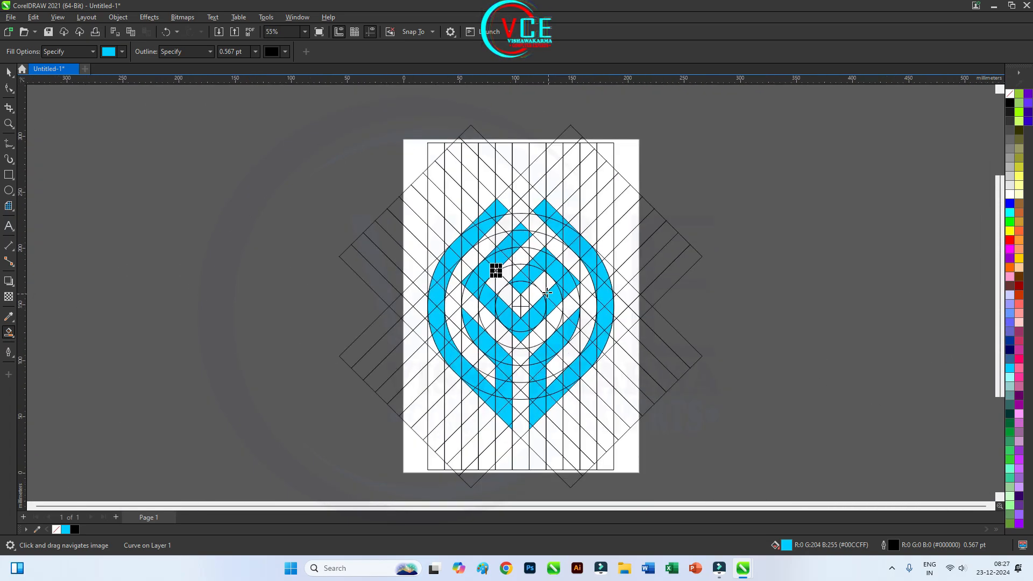
- Delete the straight construction grid lines around the filled logo
key(space)
click(410, 189)
key(Delete)
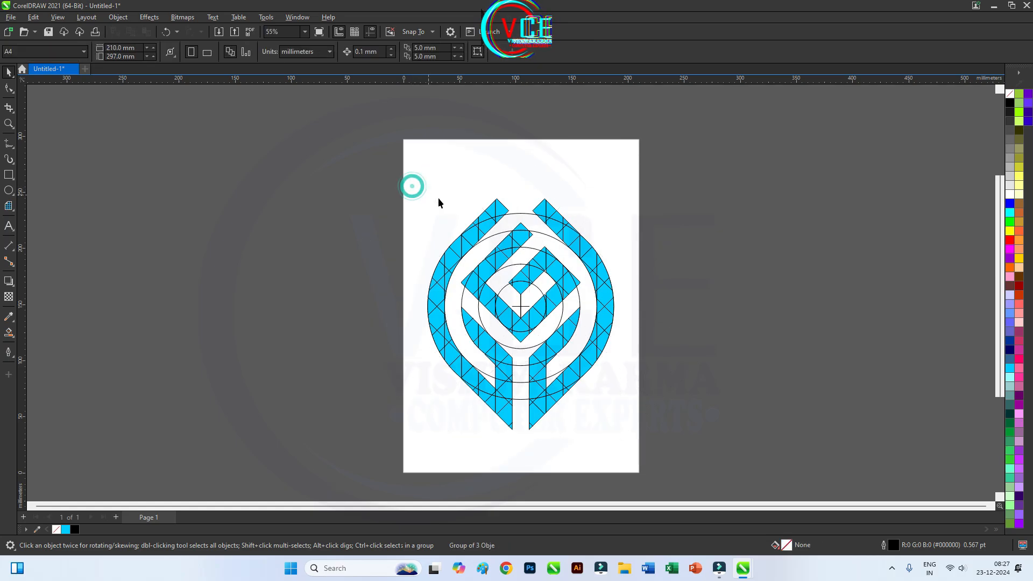
- Delete the concentric construction circles one by one, from the outermost to the innermost
click(545, 235)
key(Delete)
click(544, 235)
key(Delete)
click(528, 248)
key(Delete)
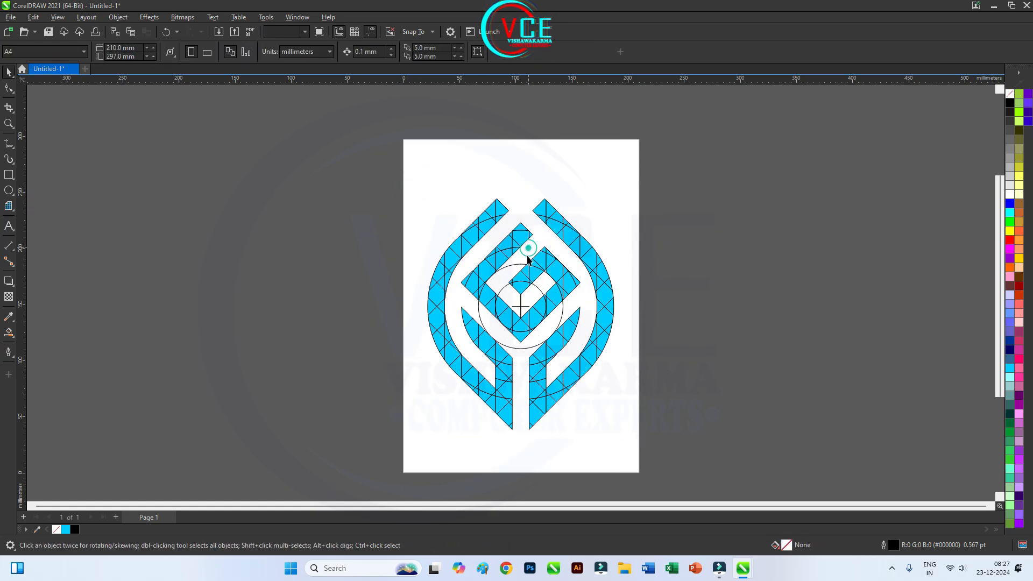
click(522, 264)
key(Delete)
click(514, 279)
click(505, 291)
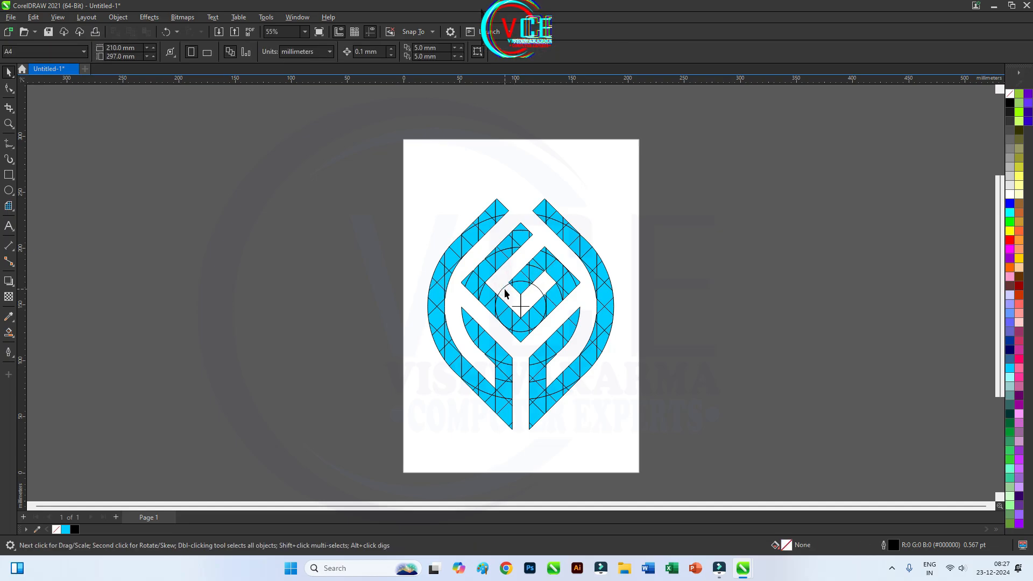
click(504, 288)
key(Delete)
click(520, 305)
key(Delete)
click(521, 305)
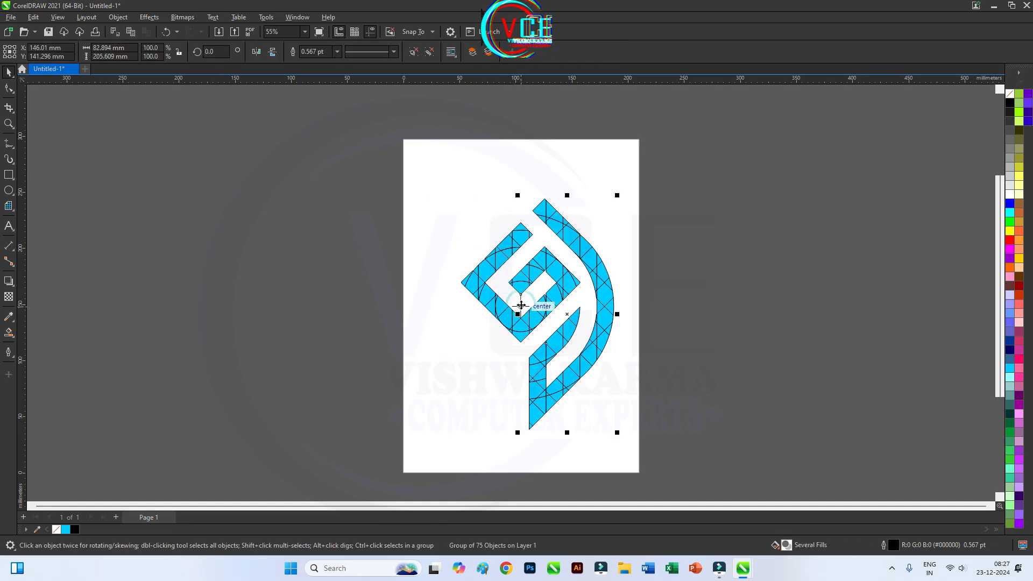
key(ctrl+z)
- Ungroup the left half of the logo
right_click(451, 303)
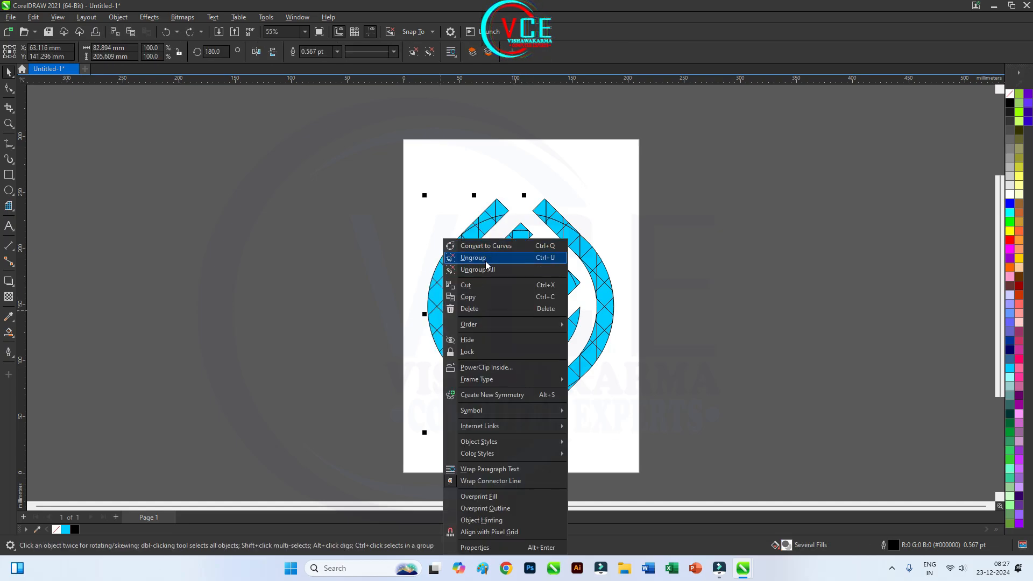
click(700, 227)
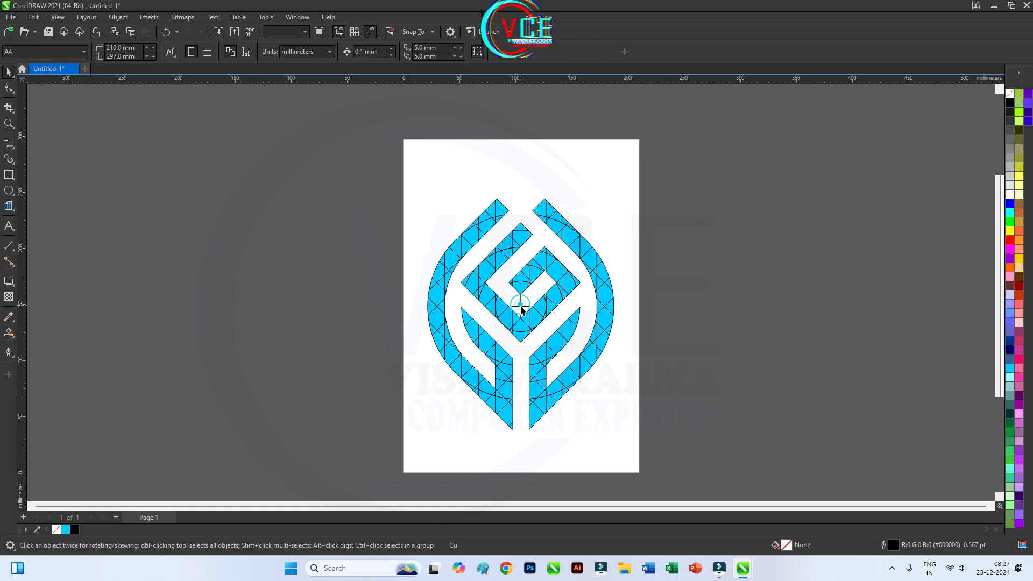
click(521, 308)
key(Delete)
key(ctrl+z)
- Ungroup all objects in the logo's right half and delete the leftover construction line at the centre
right_click(521, 311)
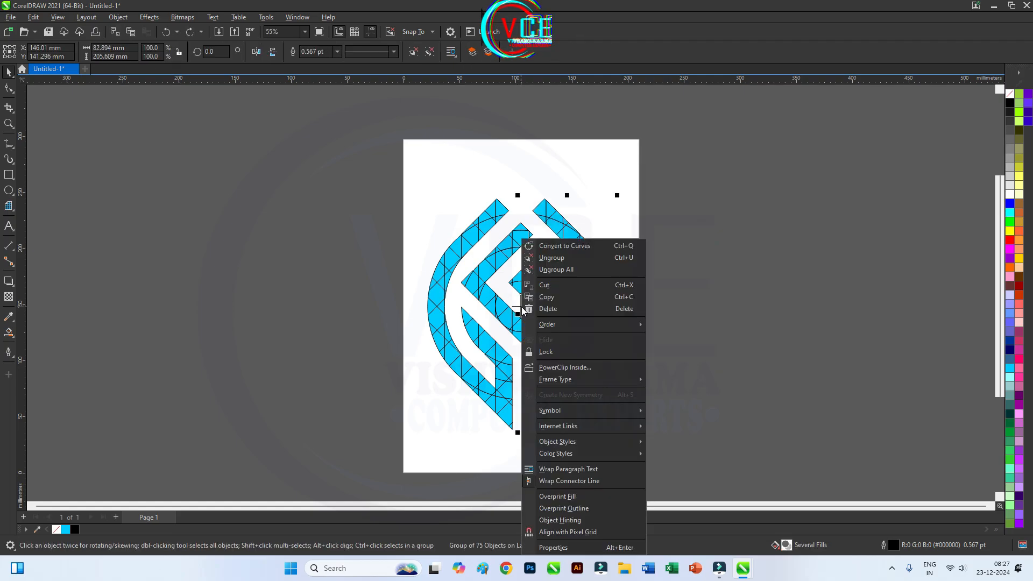
click(553, 270)
click(521, 307)
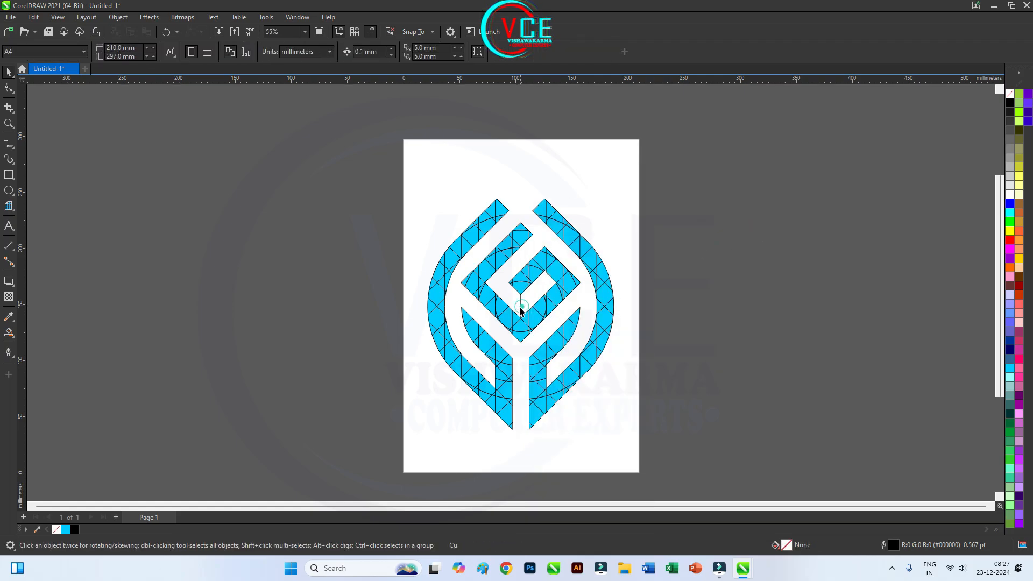
key(Delete)
- Select all the cyan pieces of the logo and weld them together
scroll(521, 307, down, 1)
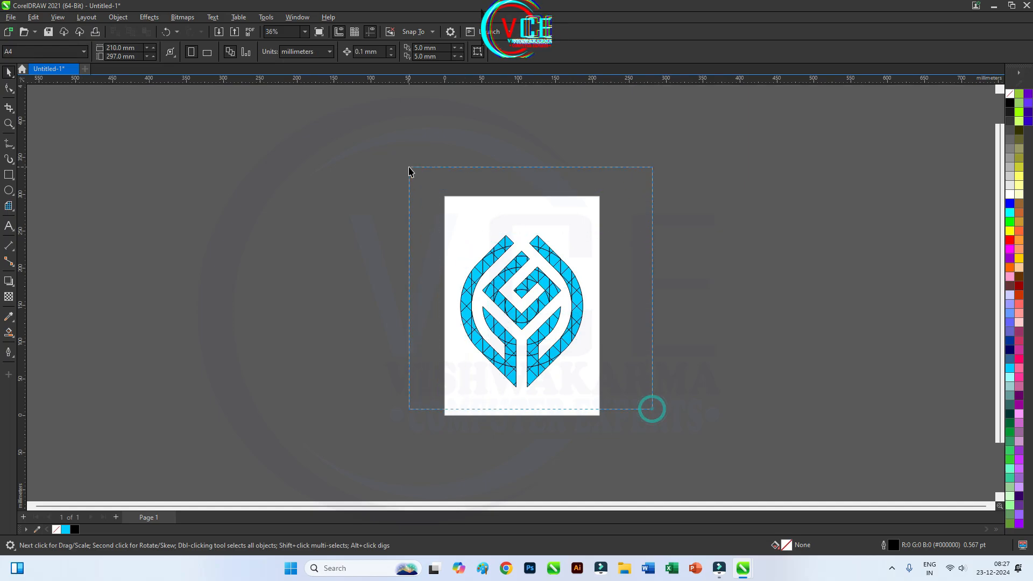
drag(409, 171, 409, 170)
scroll(468, 125, up, 1)
click(315, 52)
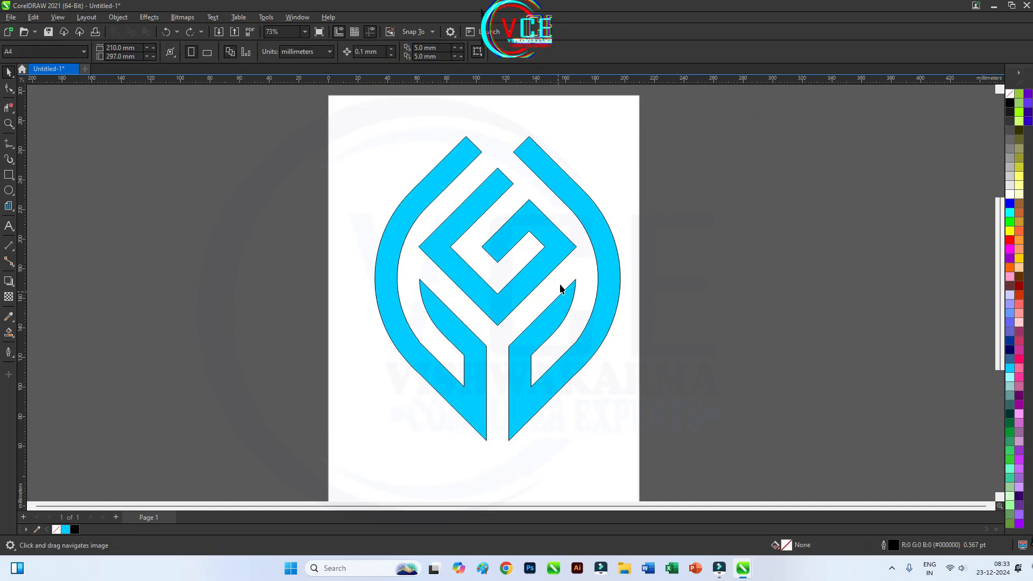
- Change the page orientation to landscape
scroll(560, 286, down, 1)
drag(562, 288, 559, 284)
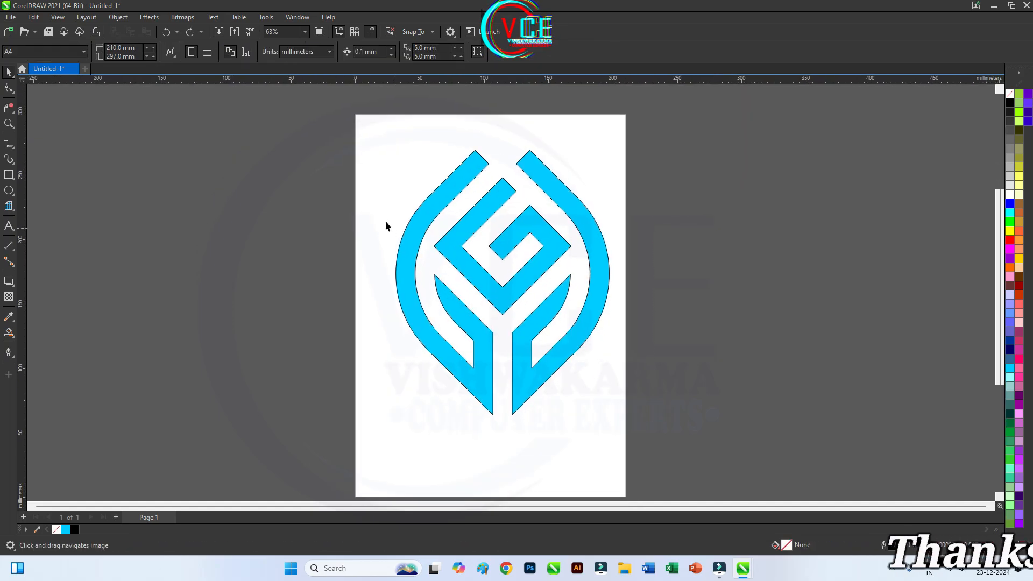
click(207, 52)
scroll(521, 304, down, 1)
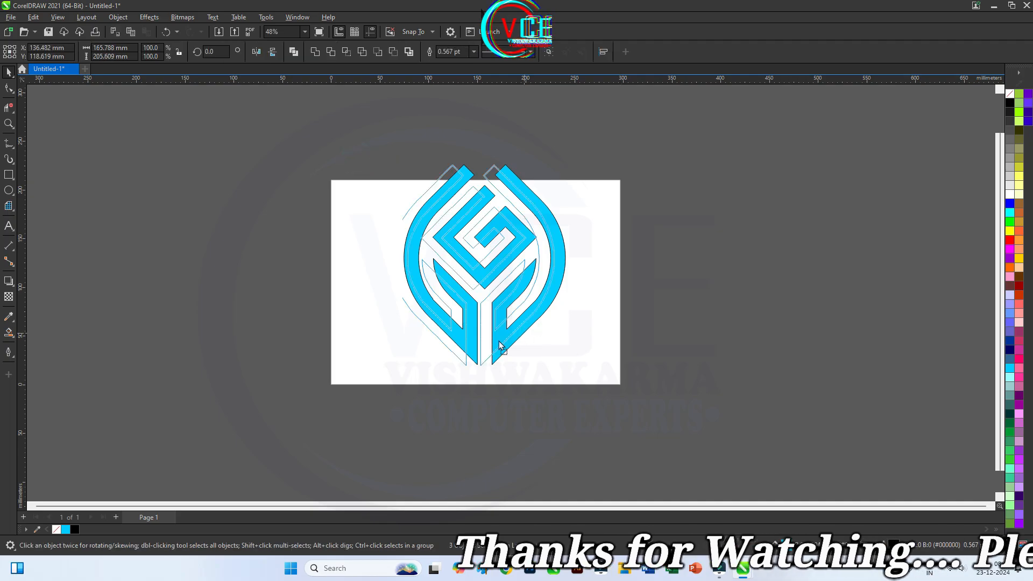
- Move the logo onto the left half of the page and scale it down to about 120 mm tall
drag(535, 349, 481, 349)
drag(409, 265, 554, 289)
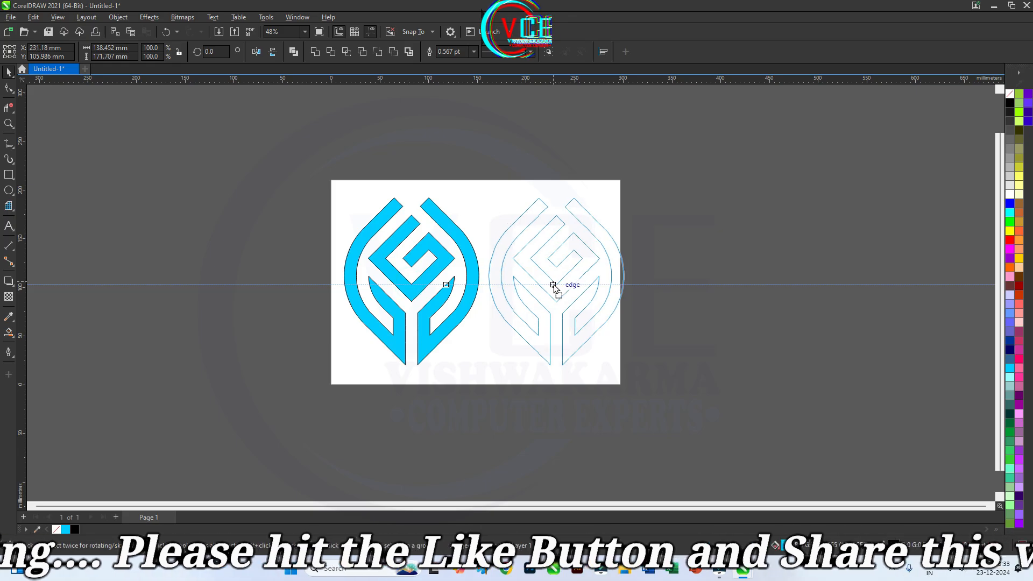
key(Escape)
drag(482, 368, 470, 344)
- Place a duplicate of the logo on the right half of the page, level with the original
scroll(420, 295, up, 1)
drag(419, 295, 598, 287)
right_click(597, 286)
- Select the outer left piece of the logo on the page's left half
scroll(443, 306, up, 1)
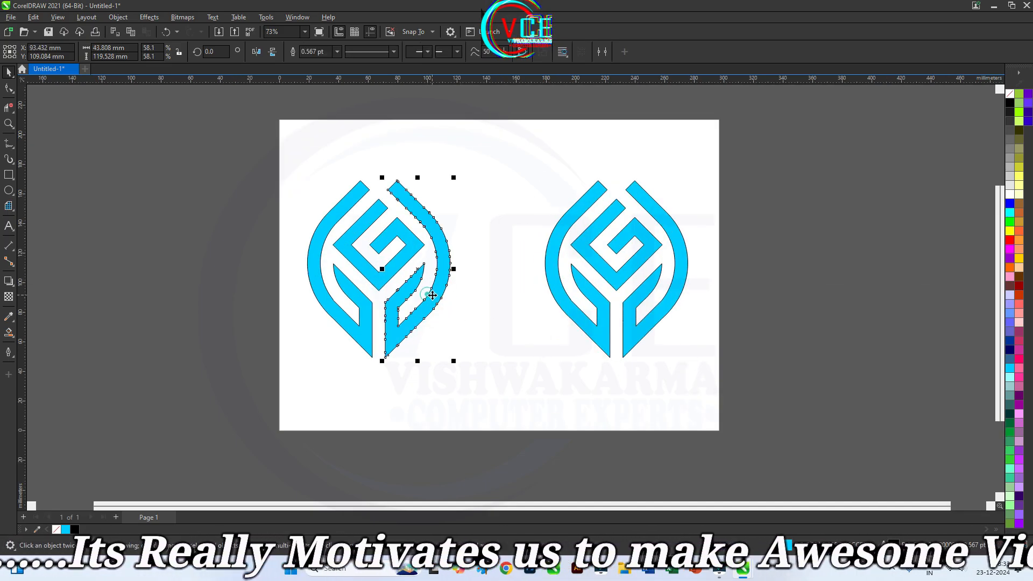
click(345, 294)
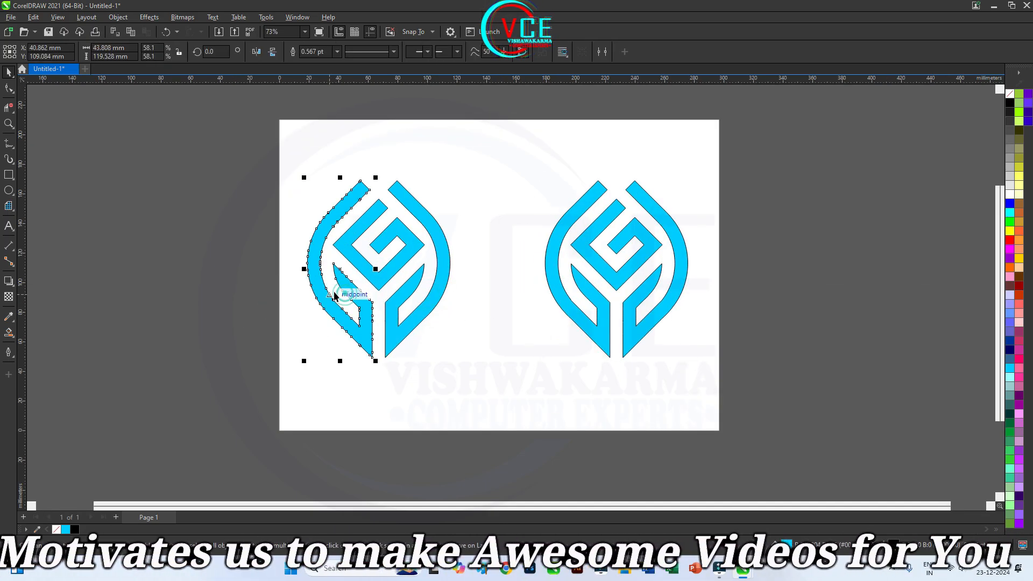